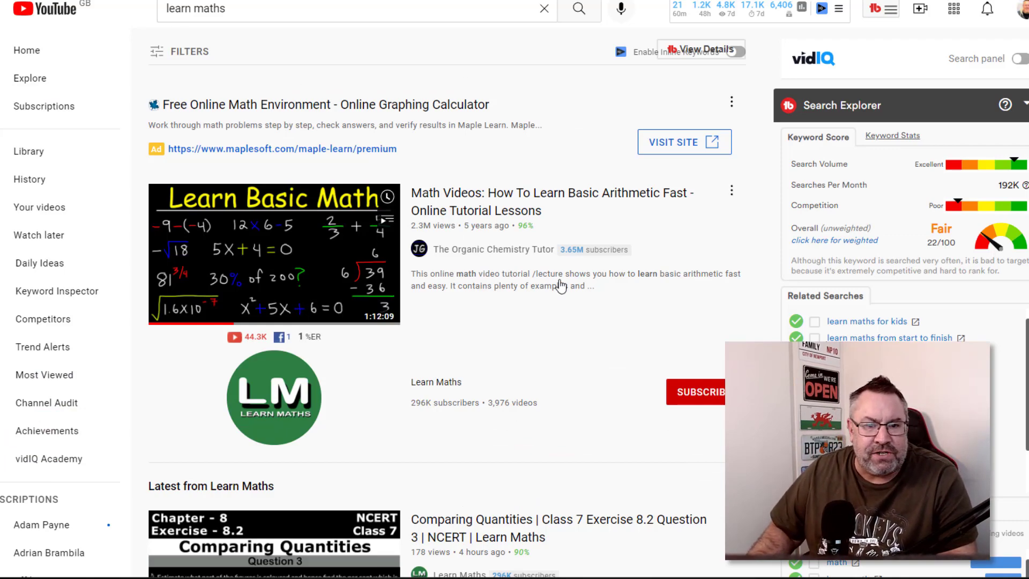
- Look over the "learn maths" search results and open The Organic Chemistry Tutor's video on learning basic arithmetic fast
scroll(560, 287, "down", 20)
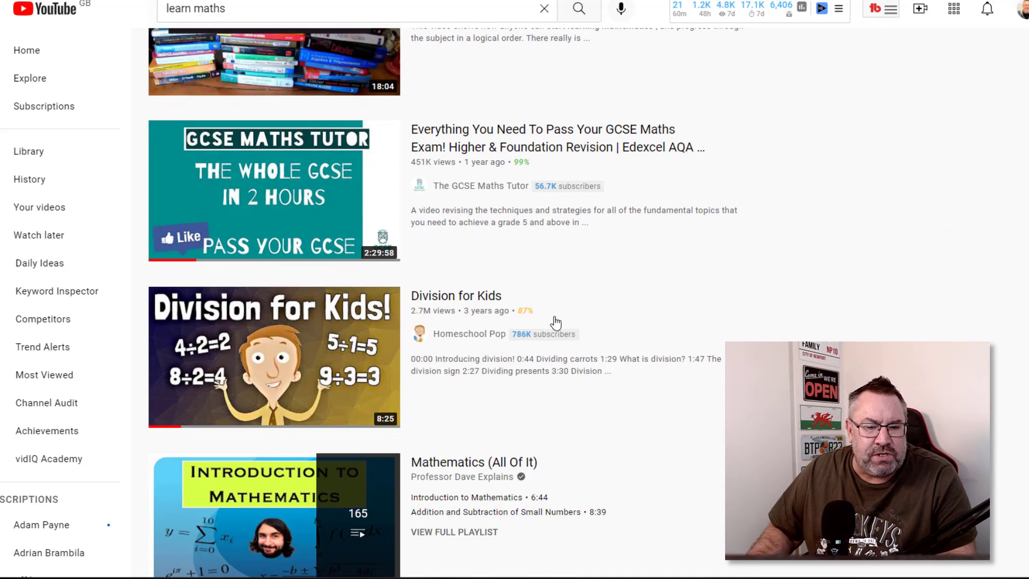
scroll(552, 322, "up", 20)
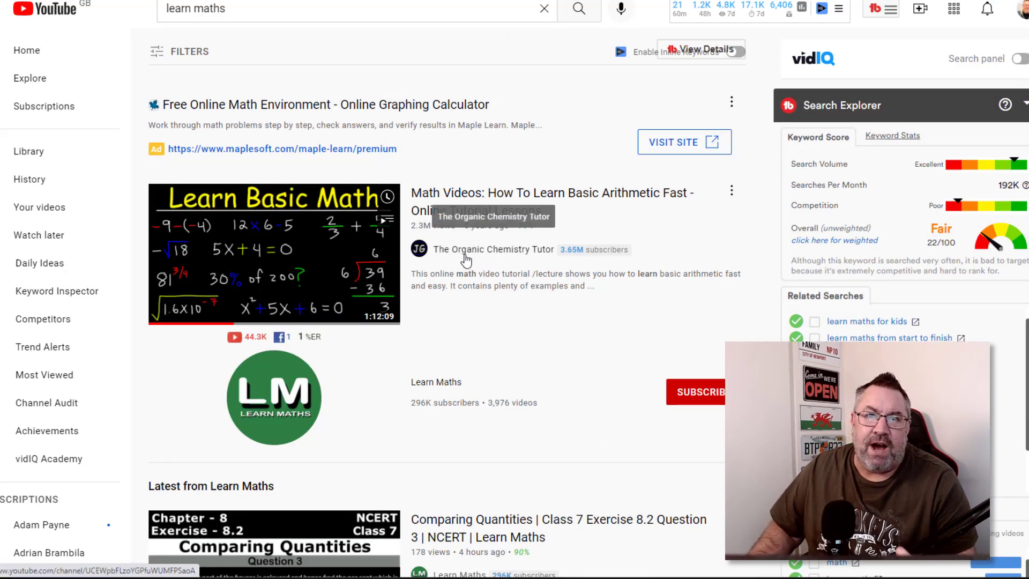
left_click(274, 252)
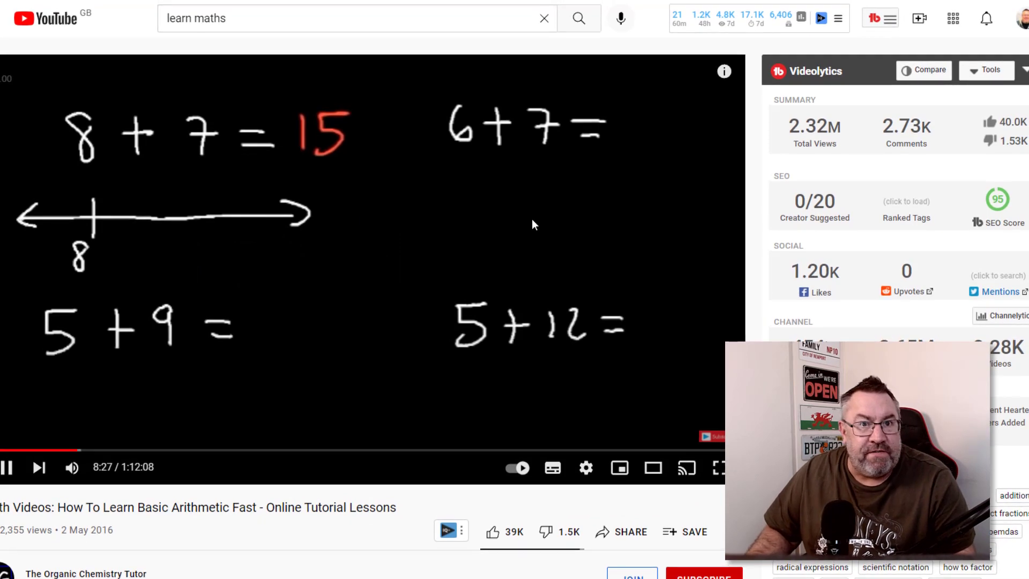
scroll(252, 443, "down", 3)
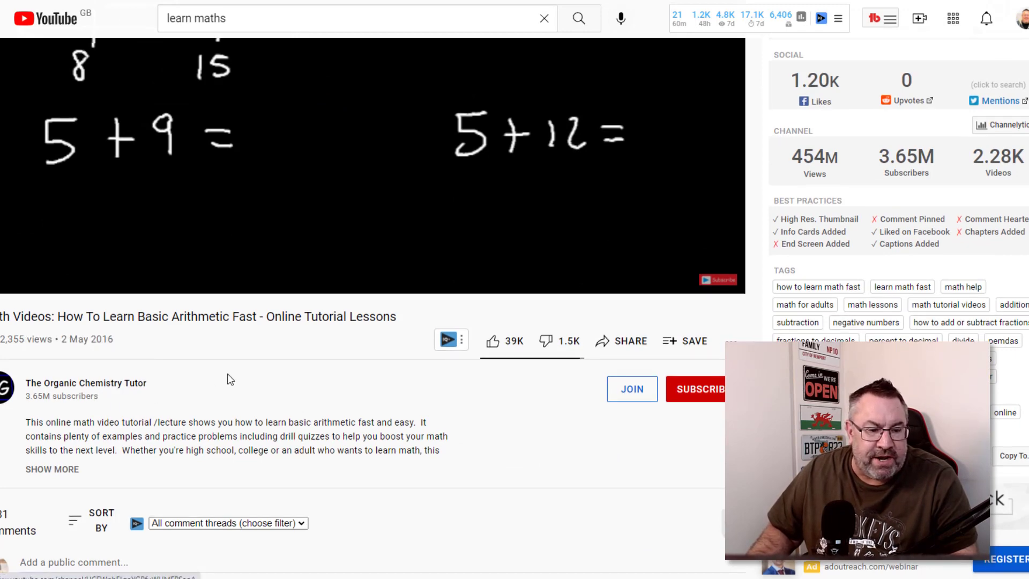
scroll(230, 379, "down", 2)
scroll(324, 297, "up", 5)
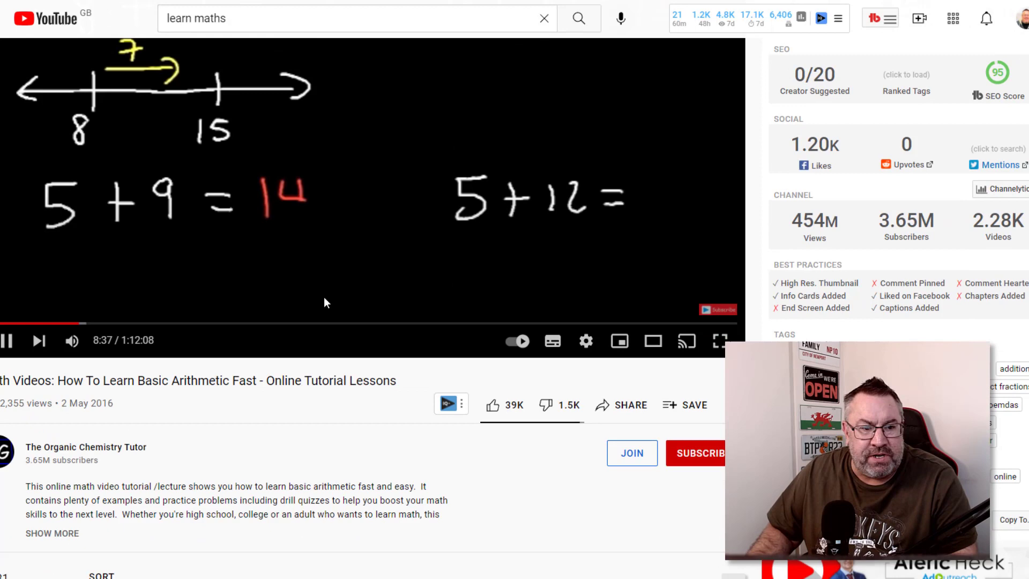
scroll(271, 358, "down", 4)
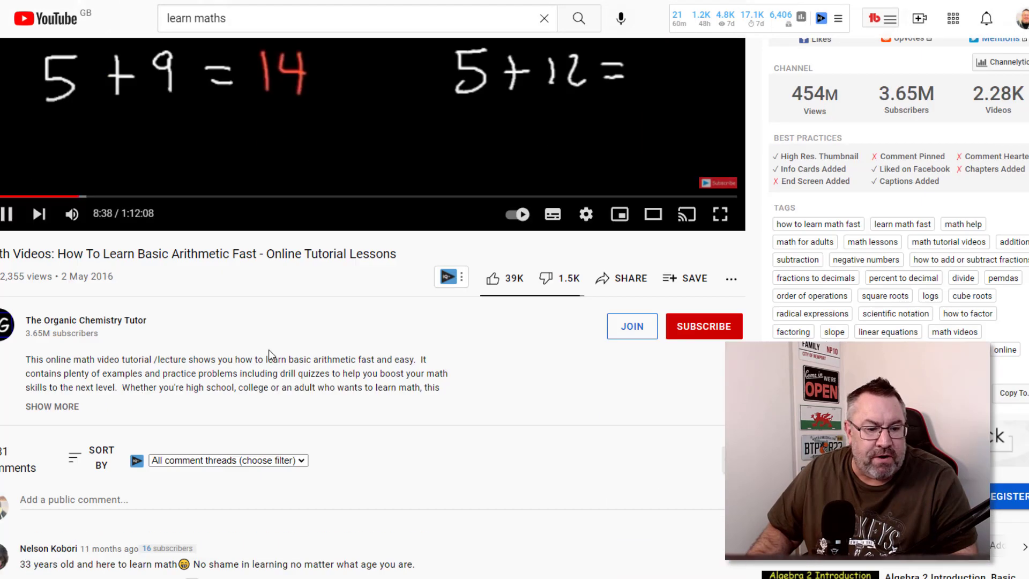
left_click(93, 320)
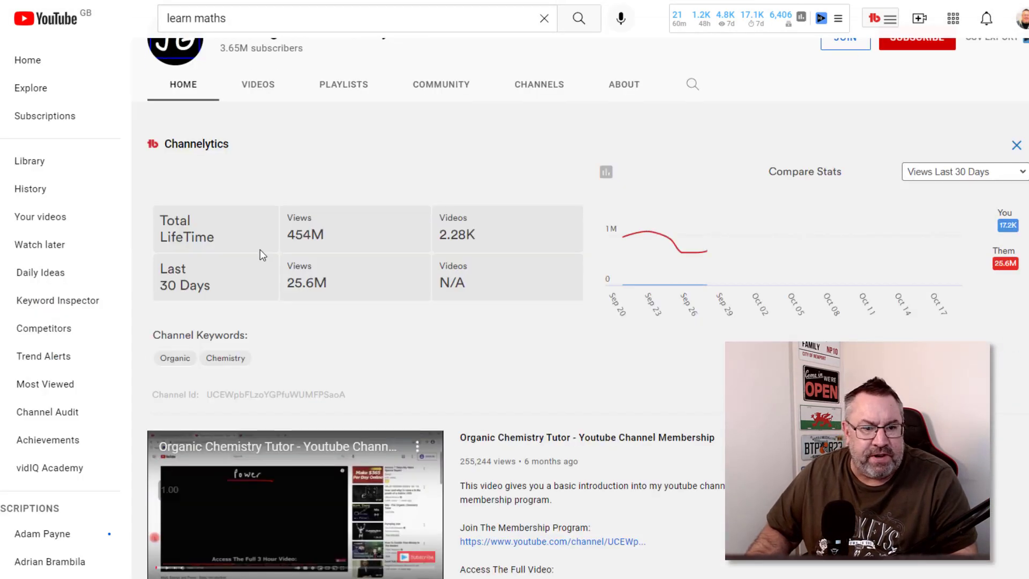
- Open the channel's list of uploaded videos and browse their titles and view figures
scroll(259, 249, "up", 4)
left_click(258, 275)
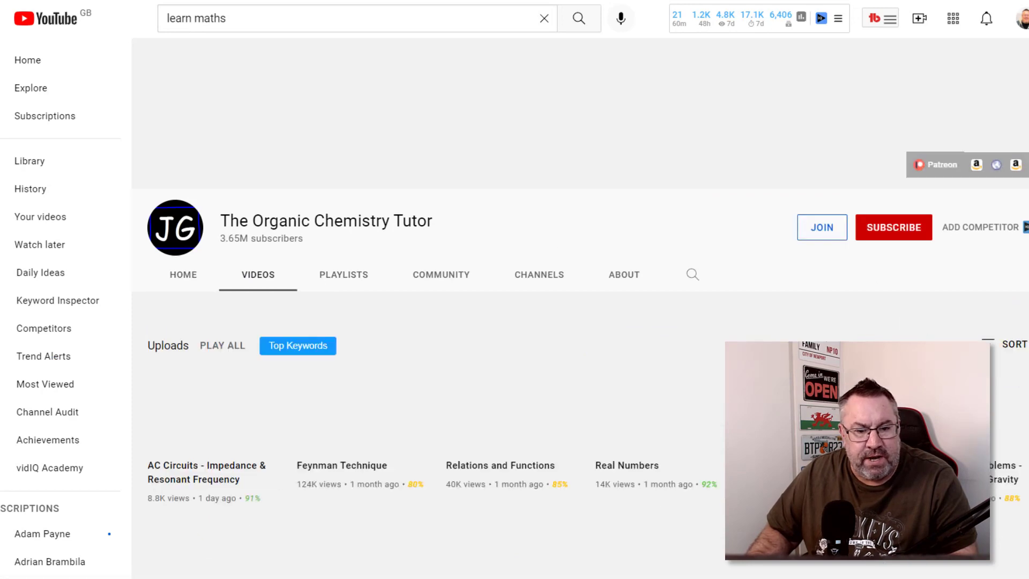
scroll(707, 289, "down", 3)
scroll(707, 289, "down", 2)
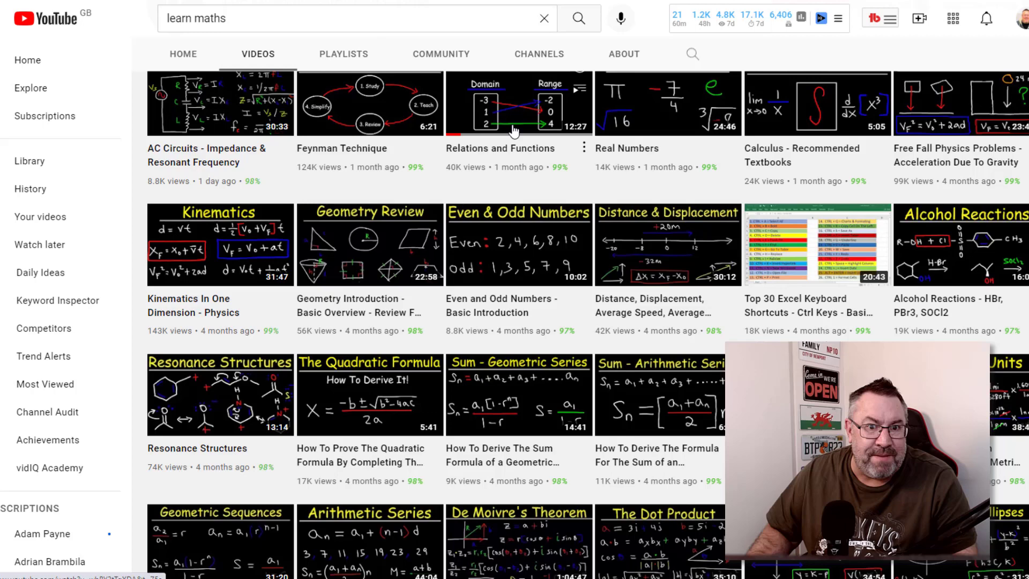
scroll(662, 56, "up", 6)
- Switch to the Social Blade page for The Organic Chemistry Tutor and review its estimated earnings and daily statistics
left_click(321, 1)
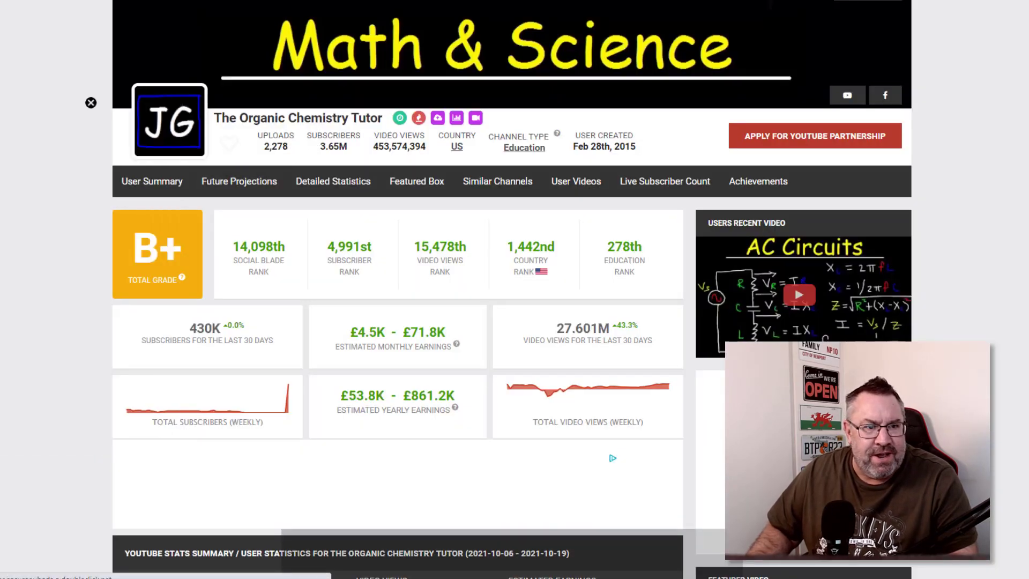
scroll(542, 255, "down", 3)
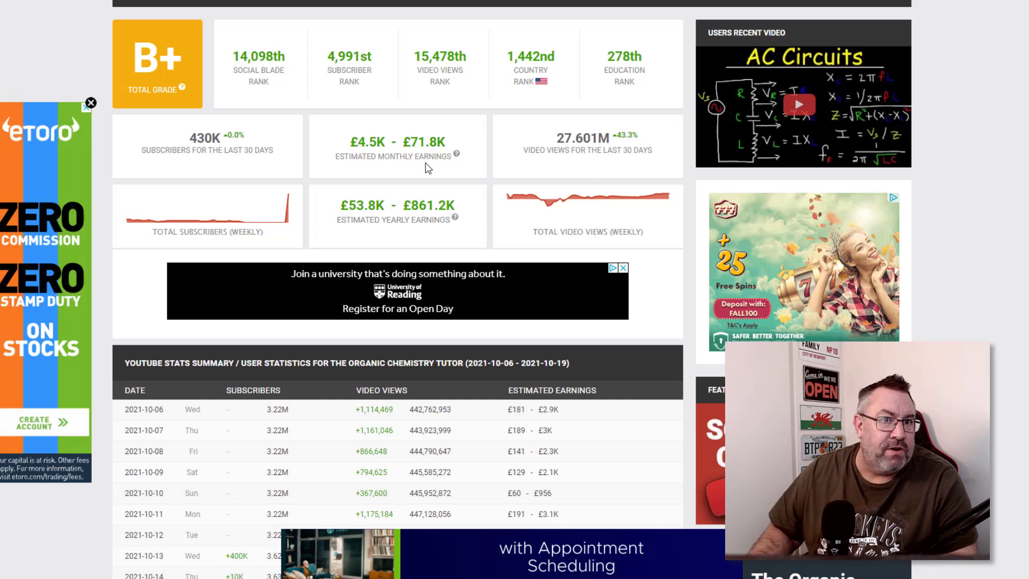
scroll(428, 168, "down", 5)
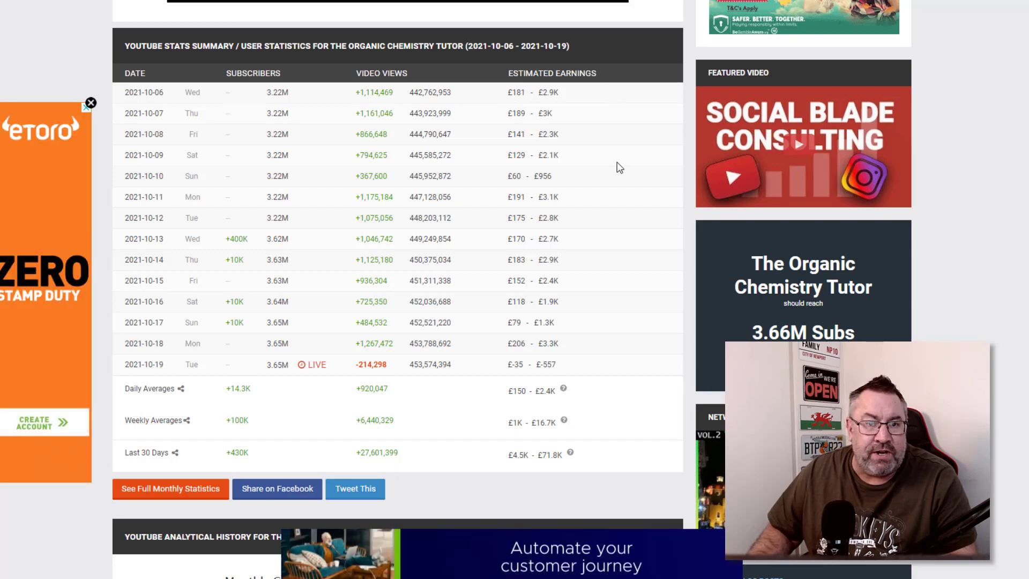
scroll(615, 162, "down", 2)
scroll(389, 227, "up", 3)
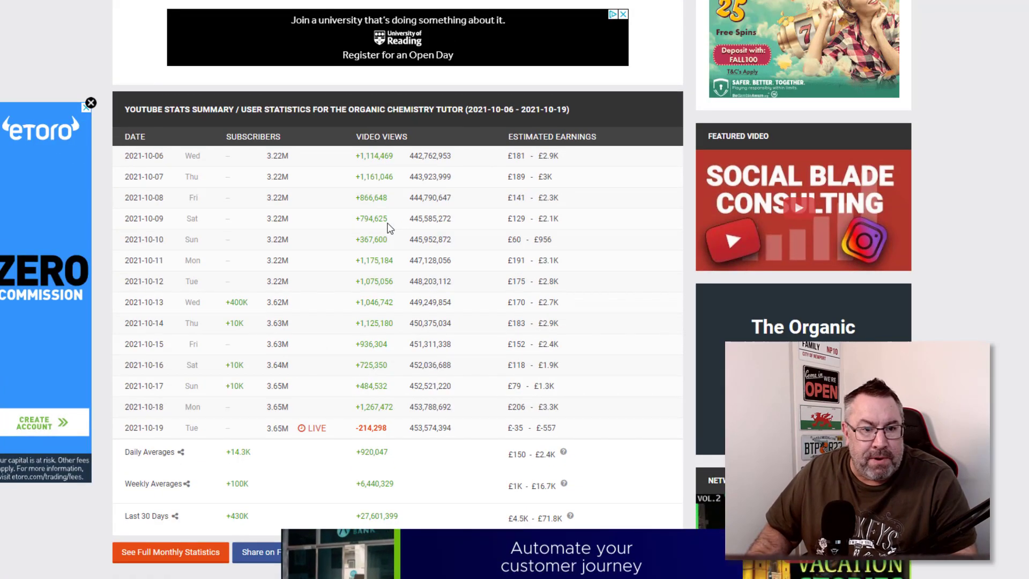
scroll(390, 228, "up", 8)
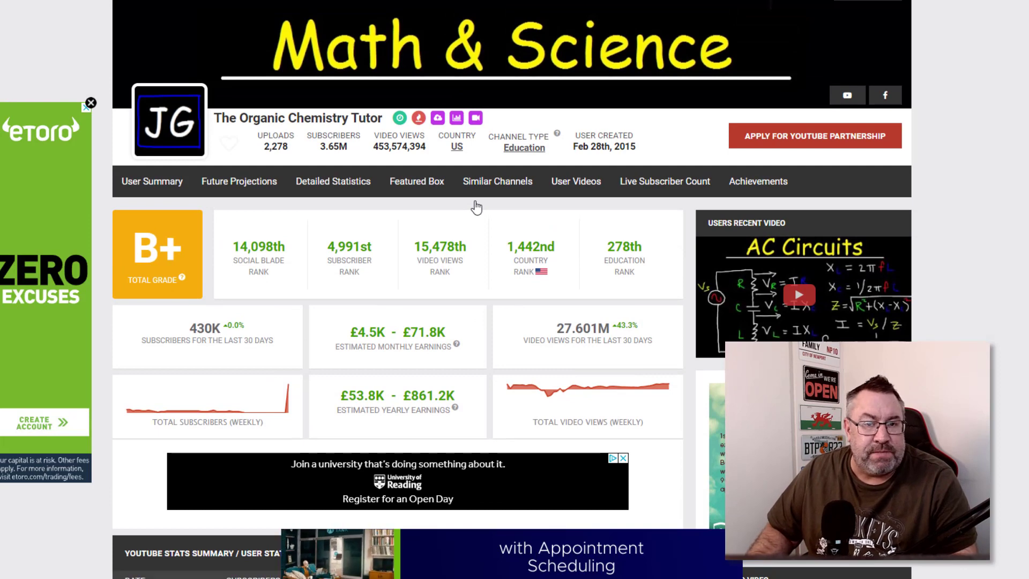
- Switch to The GCSE Maths Tutor's YouTube channel and examine its Channelytics view statistics and channel keywords
mouse_move(477, 123)
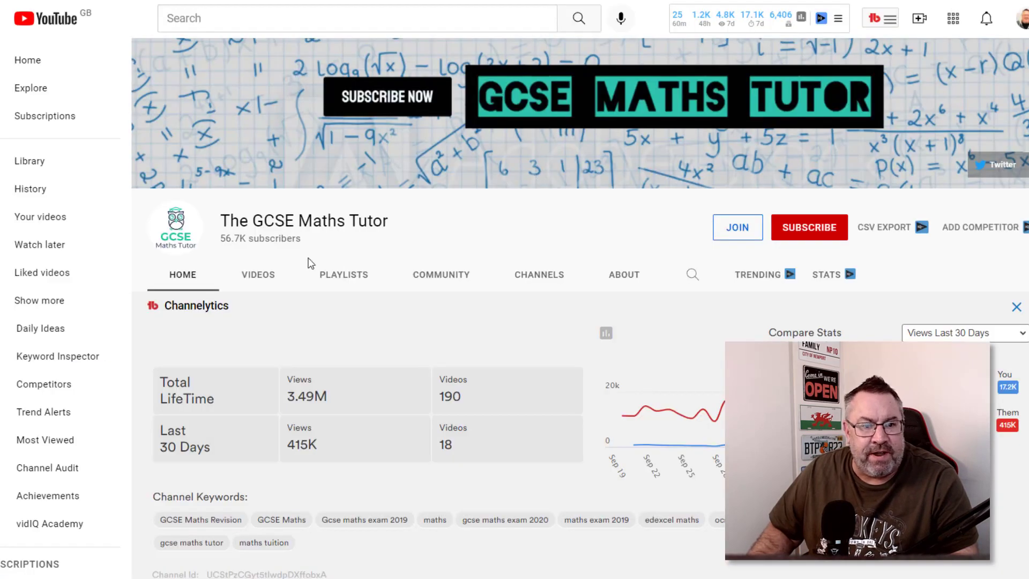
scroll(308, 260, "down", 3)
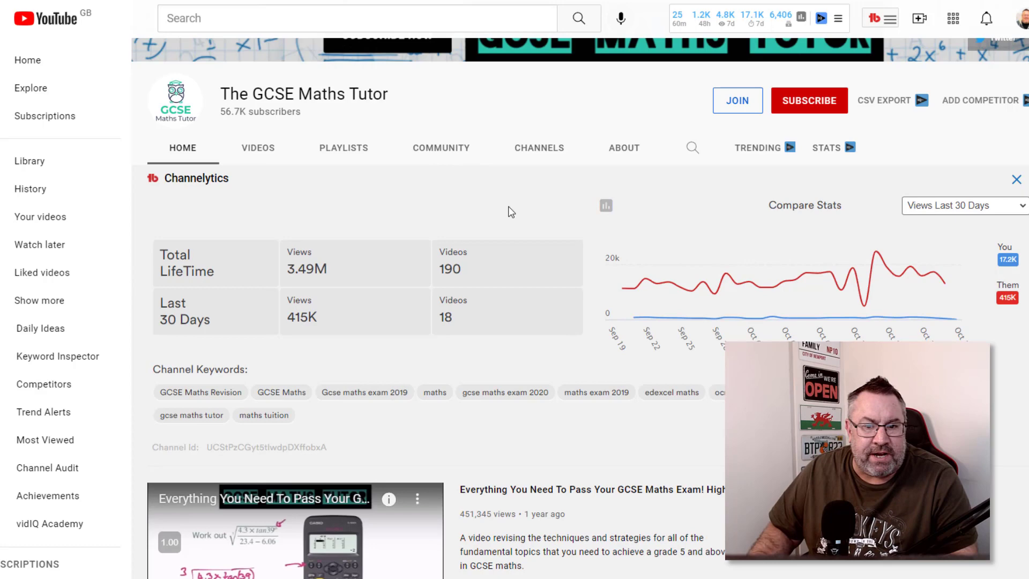
scroll(509, 211, "down", 3)
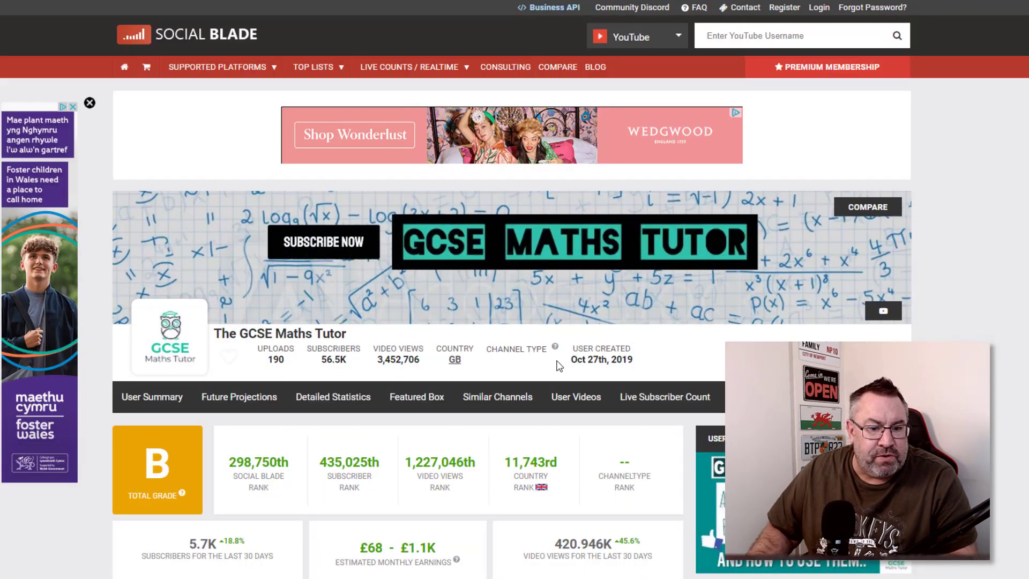
- Review the estimated earnings and daily view statistics for The GCSE Maths Tutor on Social Blade
scroll(559, 366, "down", 7)
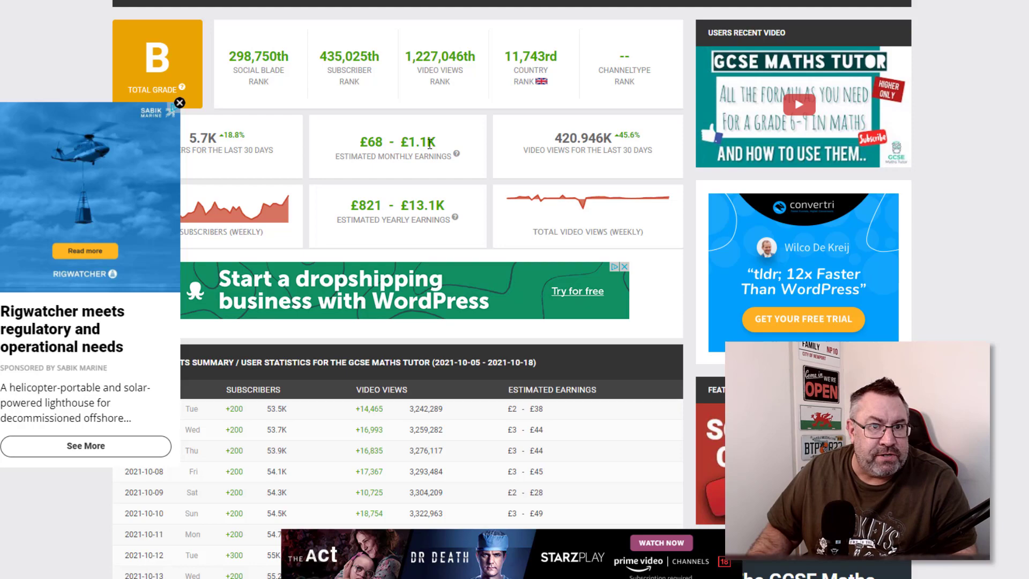
scroll(429, 144, "down", 3)
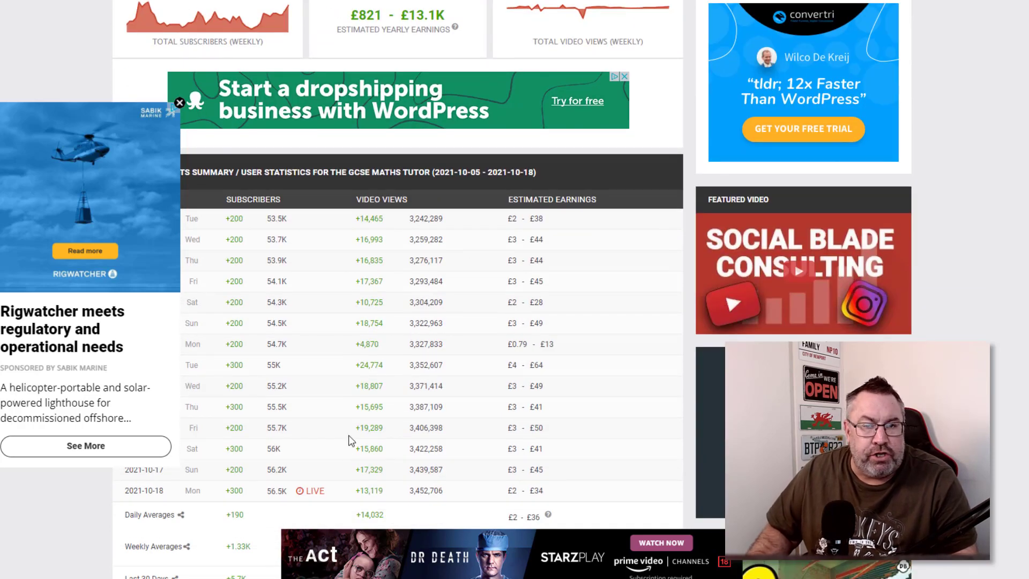
scroll(358, 437, "up", 8)
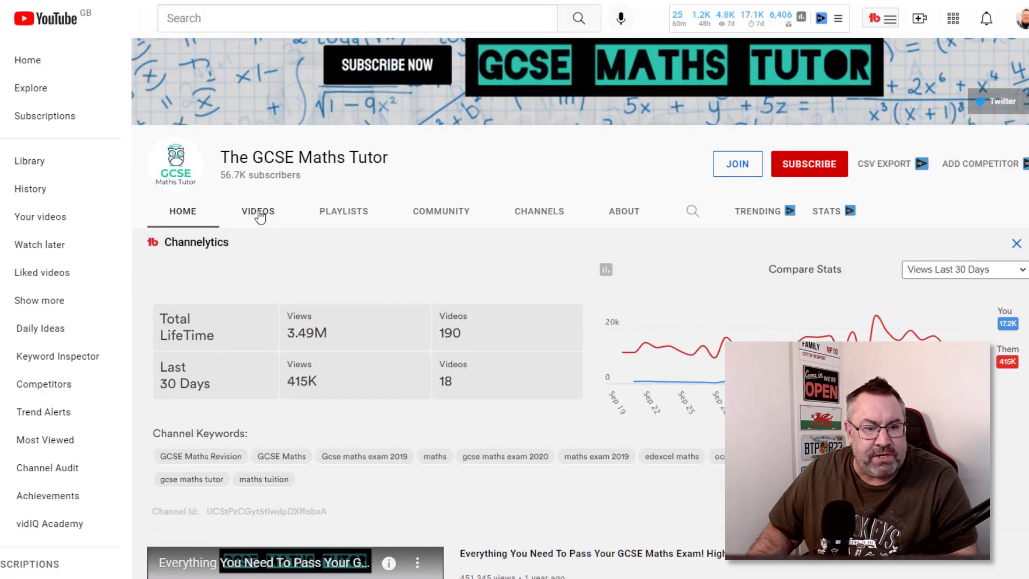
- Browse The GCSE Maths Tutor's uploads on YouTube and open the 15:50 video on all the GCSE maths formulas
left_click(260, 216)
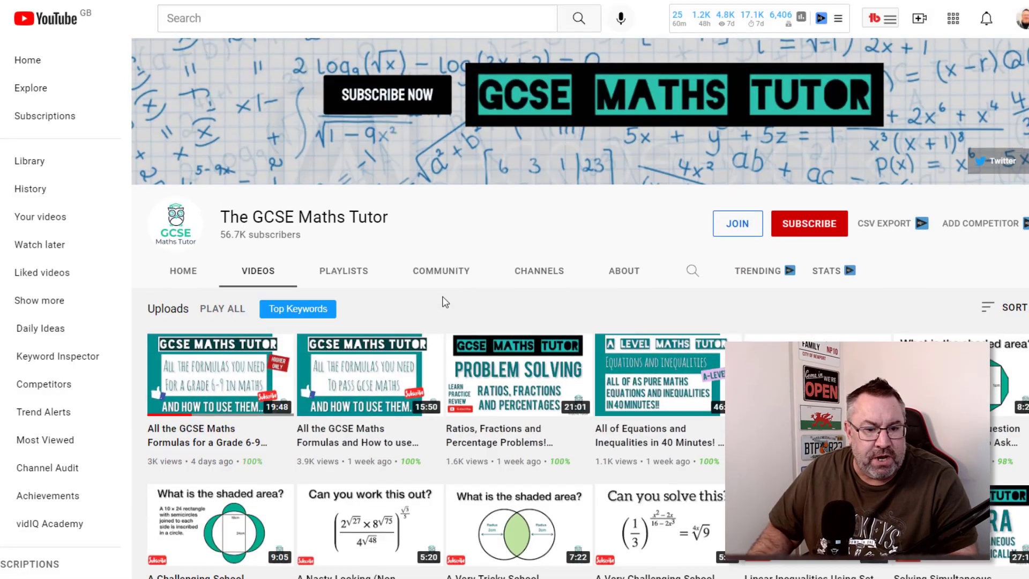
scroll(444, 300, "down", 4)
left_click(375, 165)
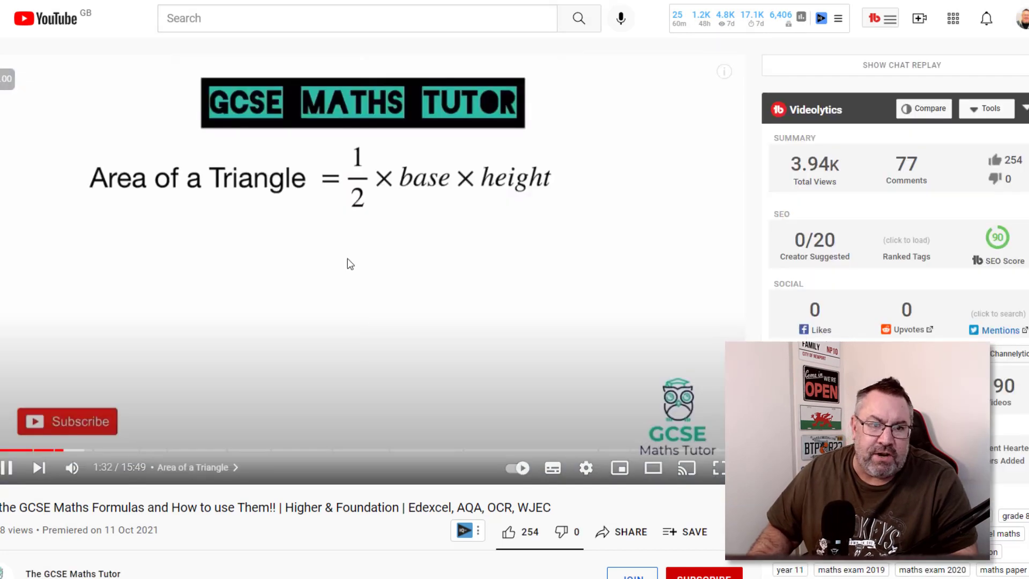
- Skip through the video to the trapezium, parallelogram and circle area sections, and pause it at the circle section
scroll(322, 215, "down", 1)
scroll(227, 107, "up", 1)
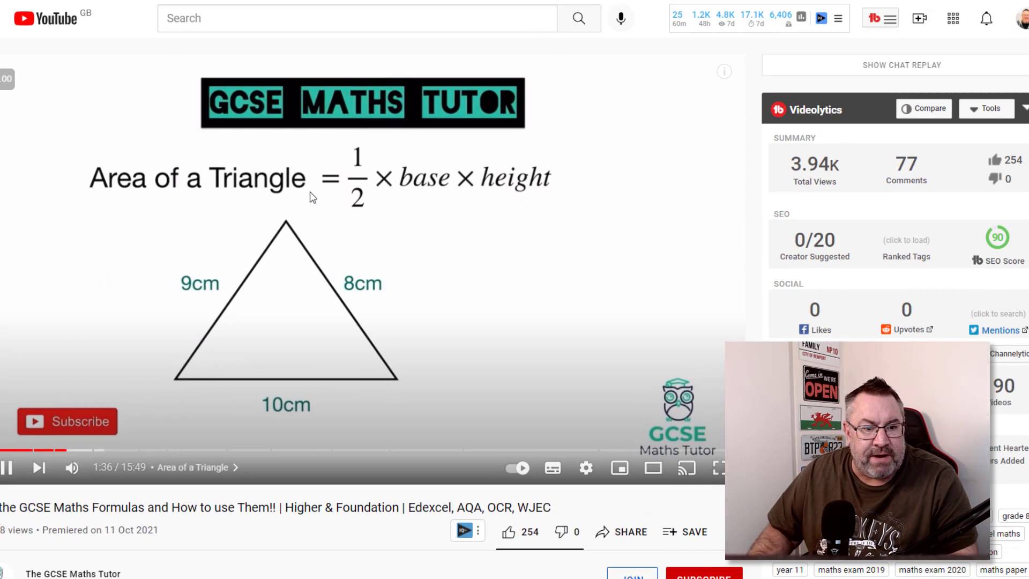
scroll(375, 287, "down", 1)
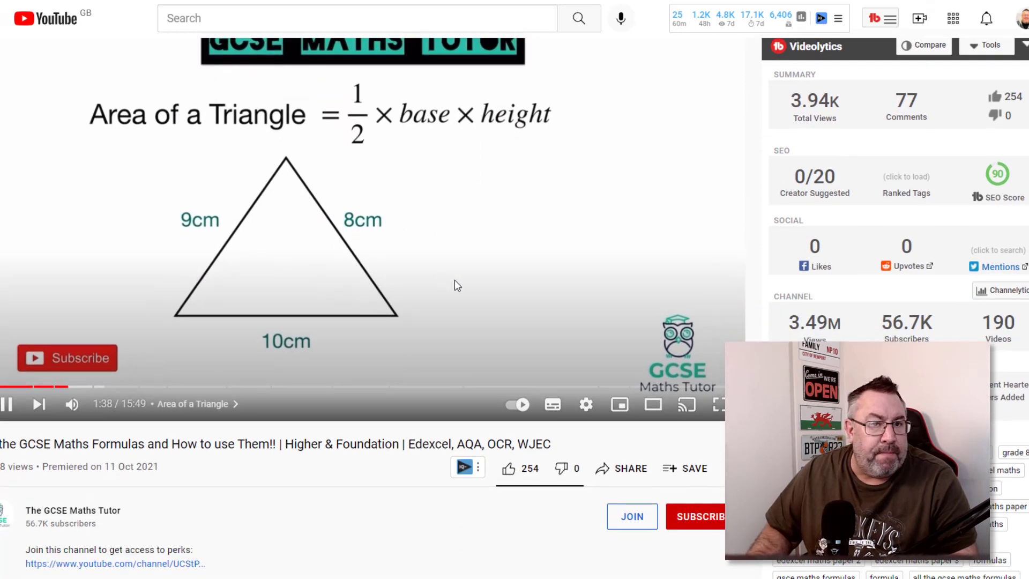
scroll(454, 280, "up", 1)
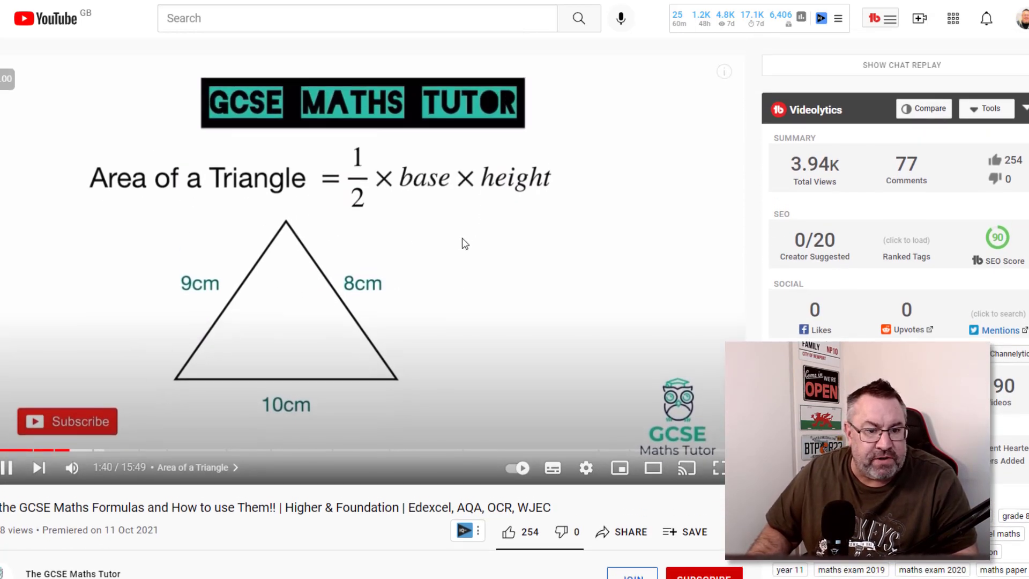
left_click(105, 450)
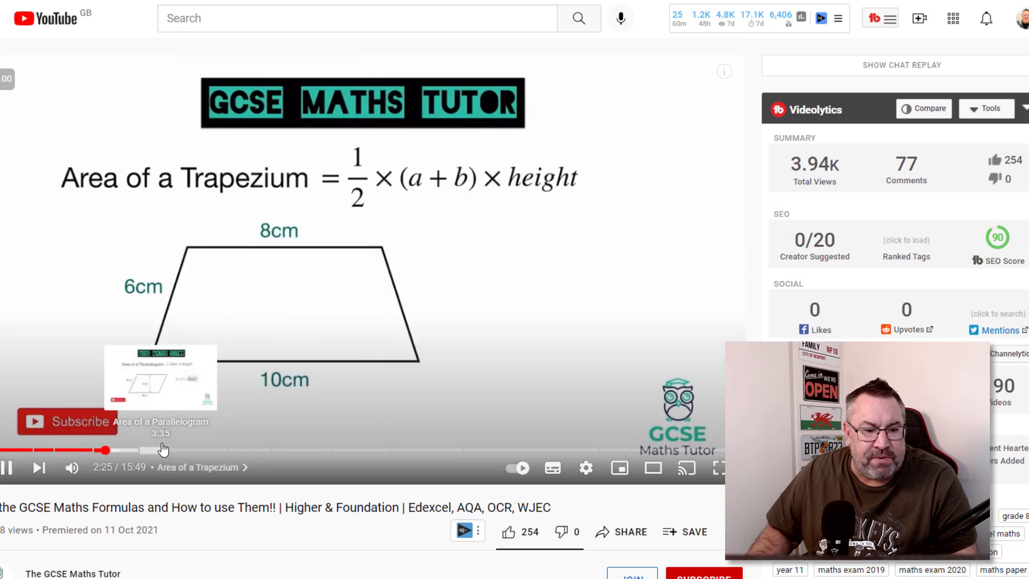
left_click(163, 450)
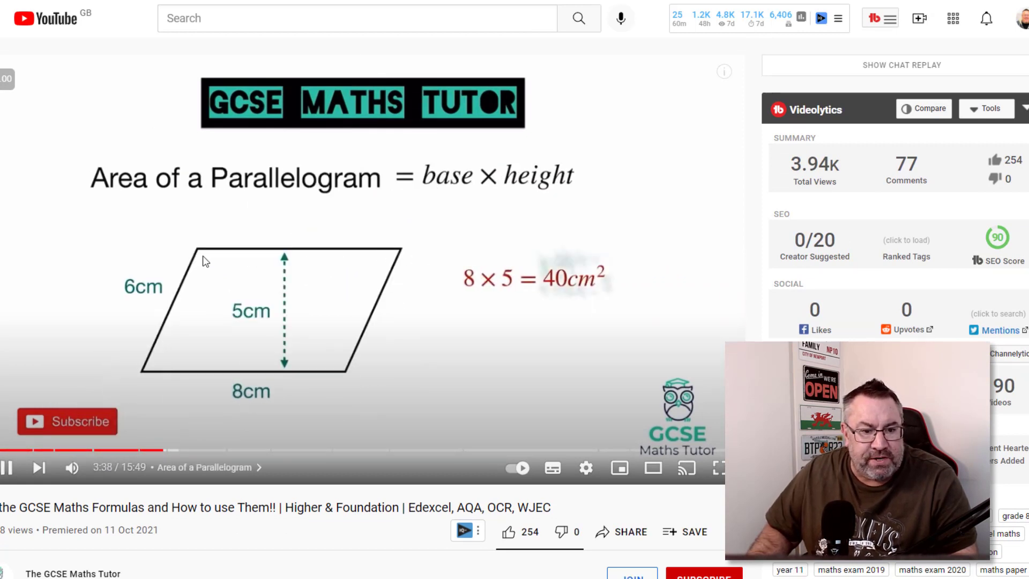
scroll(567, 310, "down", 2)
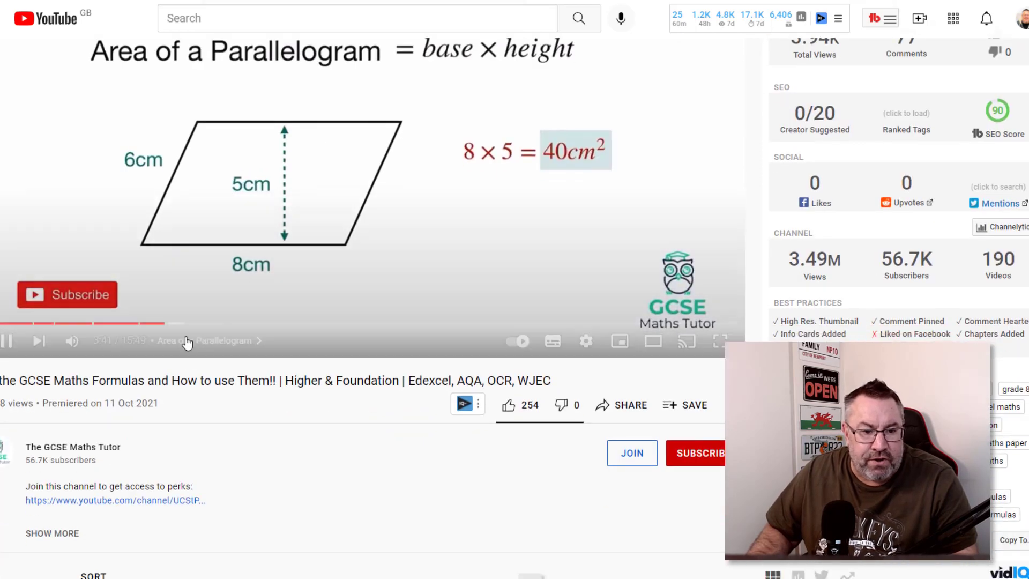
left_click(193, 324)
scroll(369, 378, "down", 1)
scroll(368, 333, "up", 4)
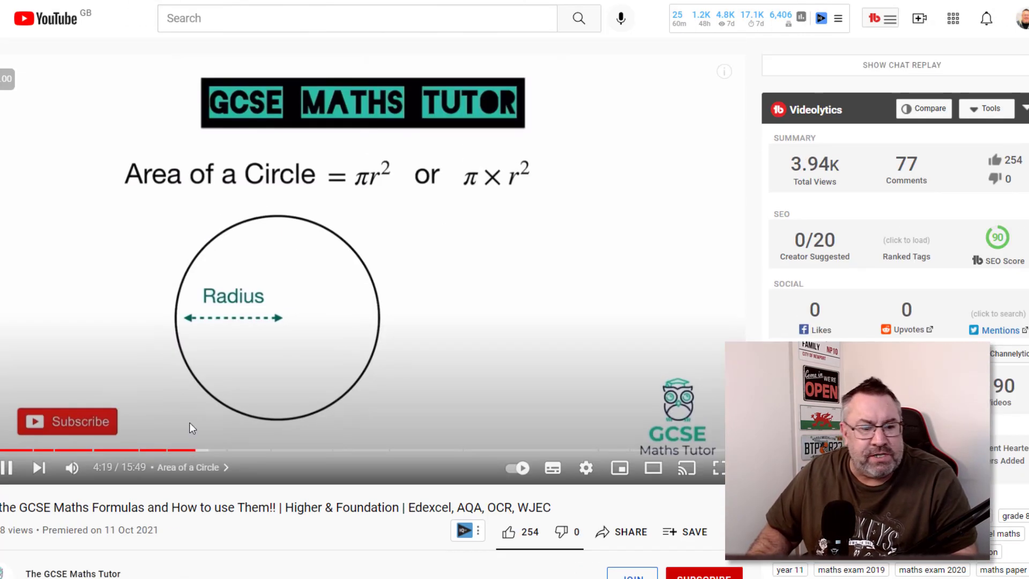
left_click(7, 467)
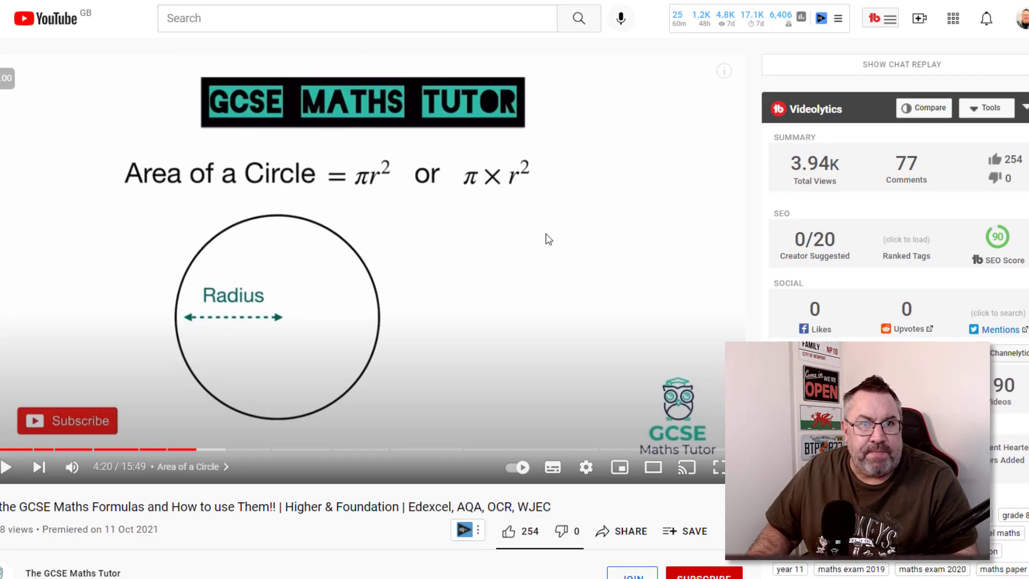
- Expand the video's full description, read its links, and open the recommended Casio fx-83GTX Scientific Calculator on Amazon
scroll(547, 238, "down", 4)
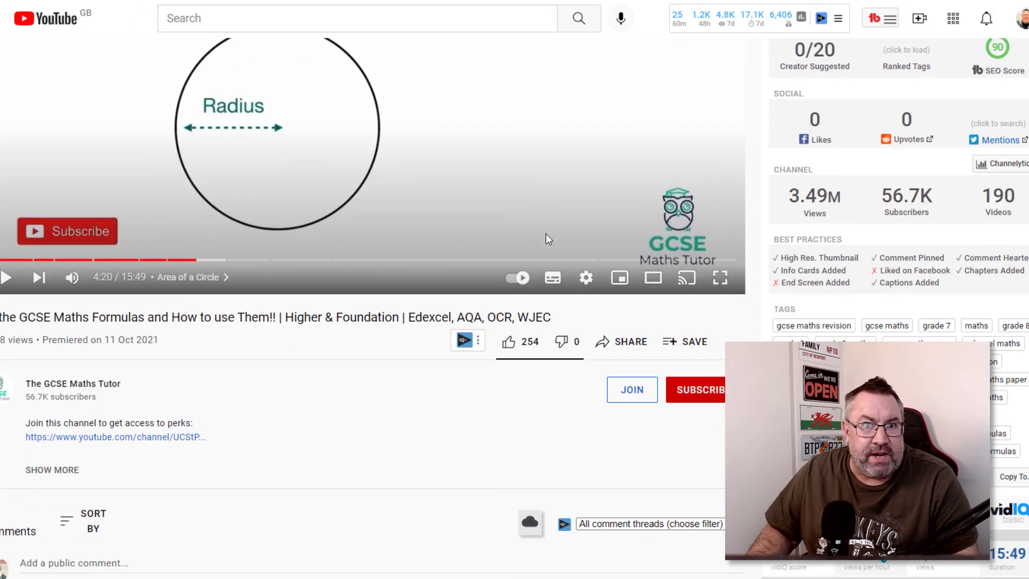
left_click(62, 472)
scroll(462, 333, "down", 5)
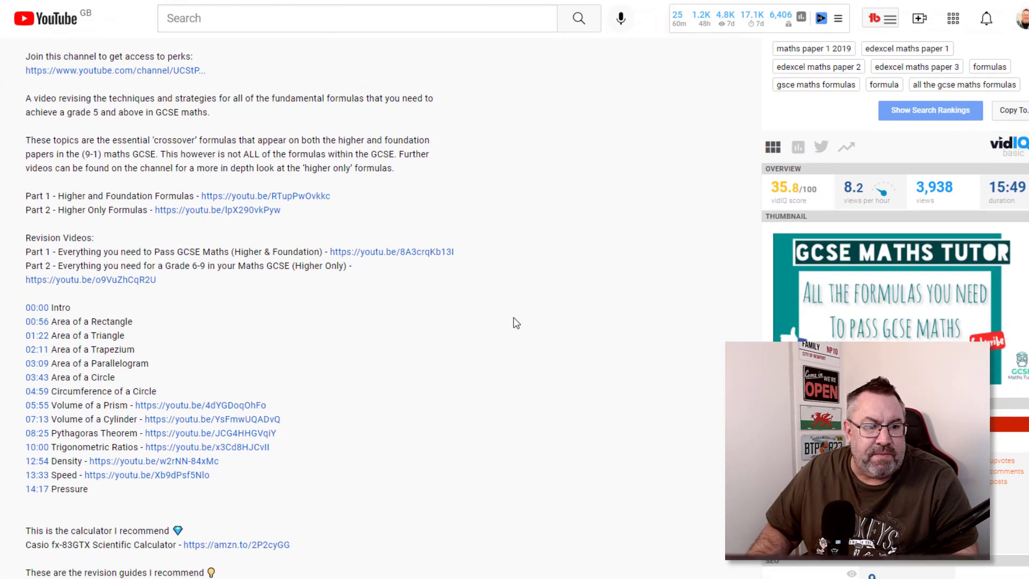
scroll(581, 340, "down", 5)
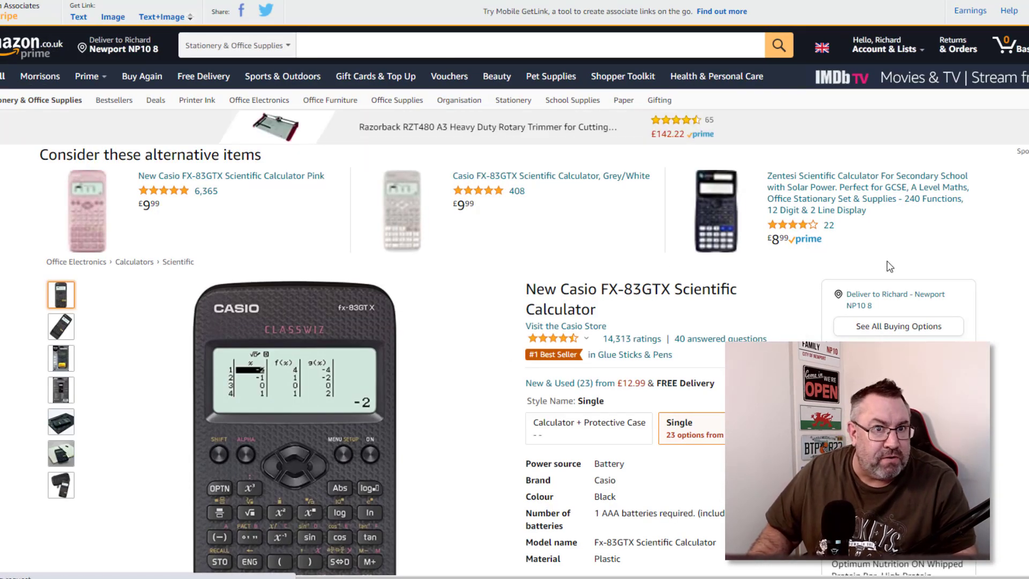
- Review the calculator's Amazon product details, close that page, and read the rest of the video description on YouTube
scroll(890, 267, "down", 3)
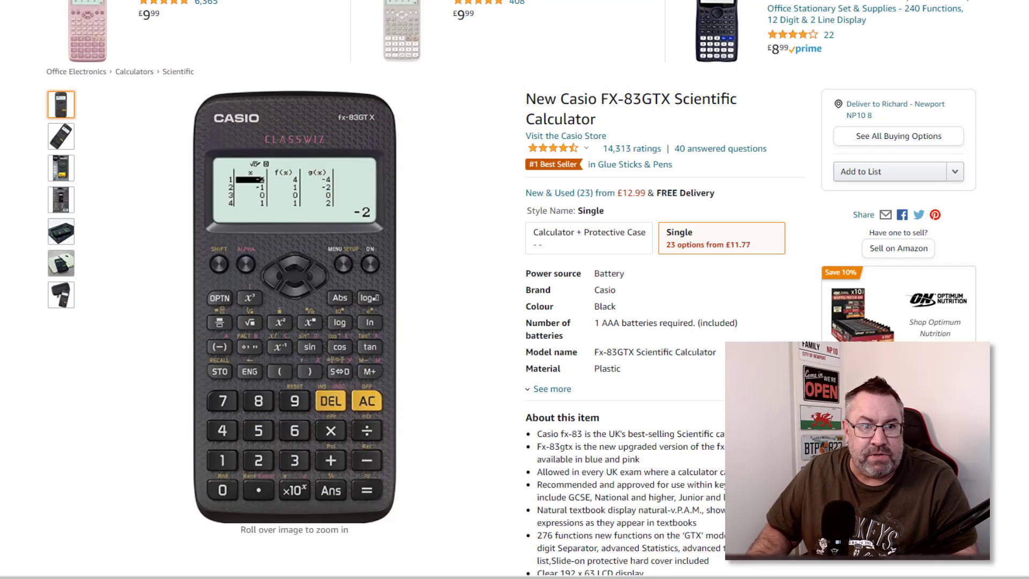
key("ctrl+w")
scroll(338, 311, "down", 3)
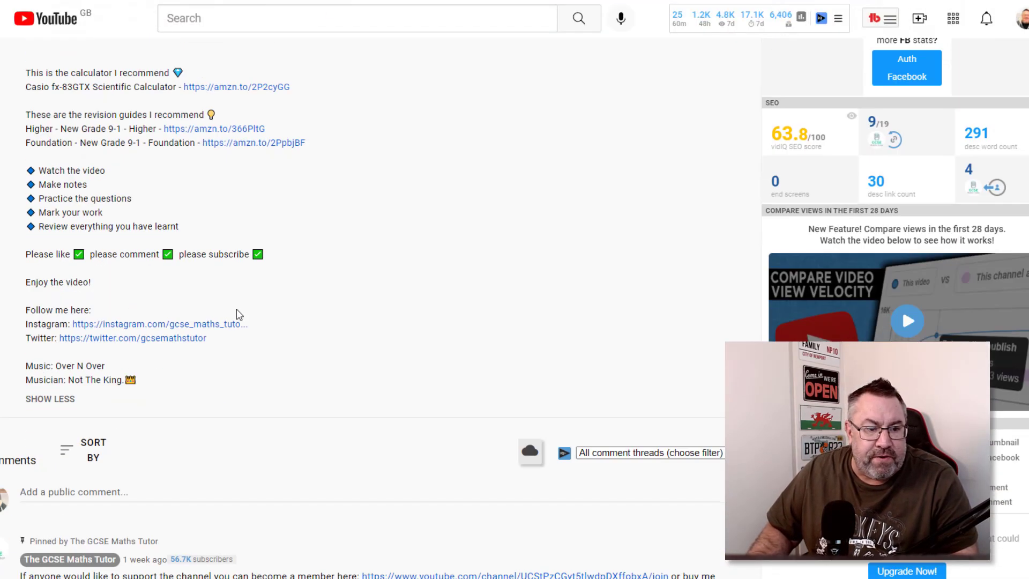
- Leave the YouTube video description and review the plan and commission sections of MME's Affiliate Programme page
scroll(331, 329, "up", 15)
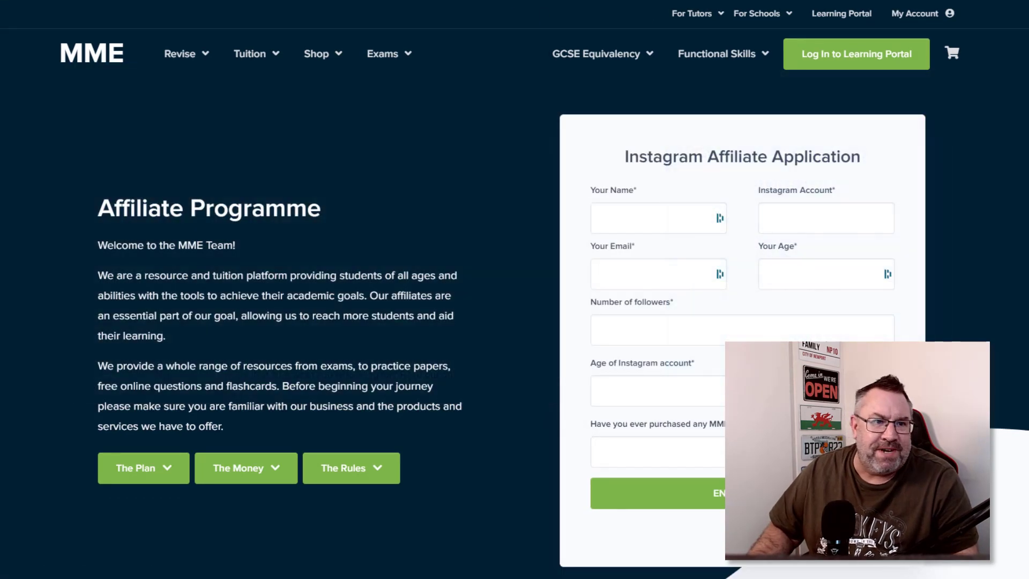
mouse_move(158, 54)
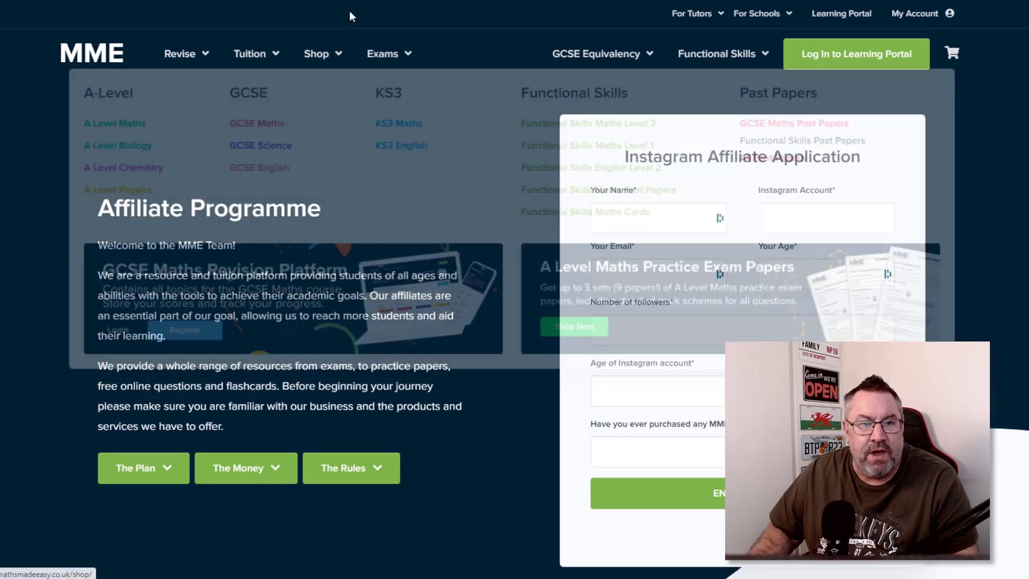
scroll(445, 161, "down", 12)
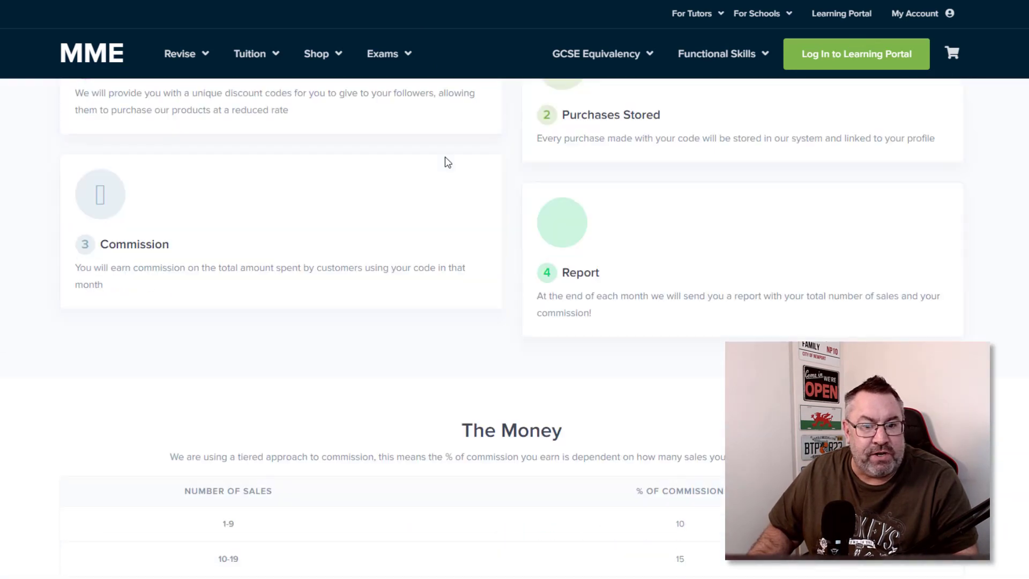
scroll(448, 162, "up", 1)
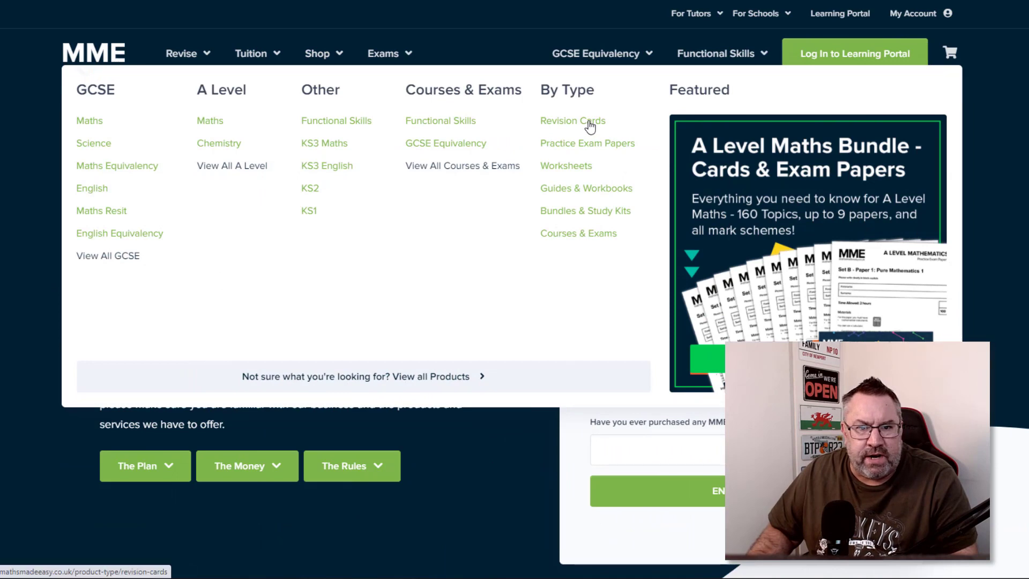
- Open the Revision Cards category in the MME shop and look through its products and prices
left_click(590, 123)
scroll(669, 292, "down", 3)
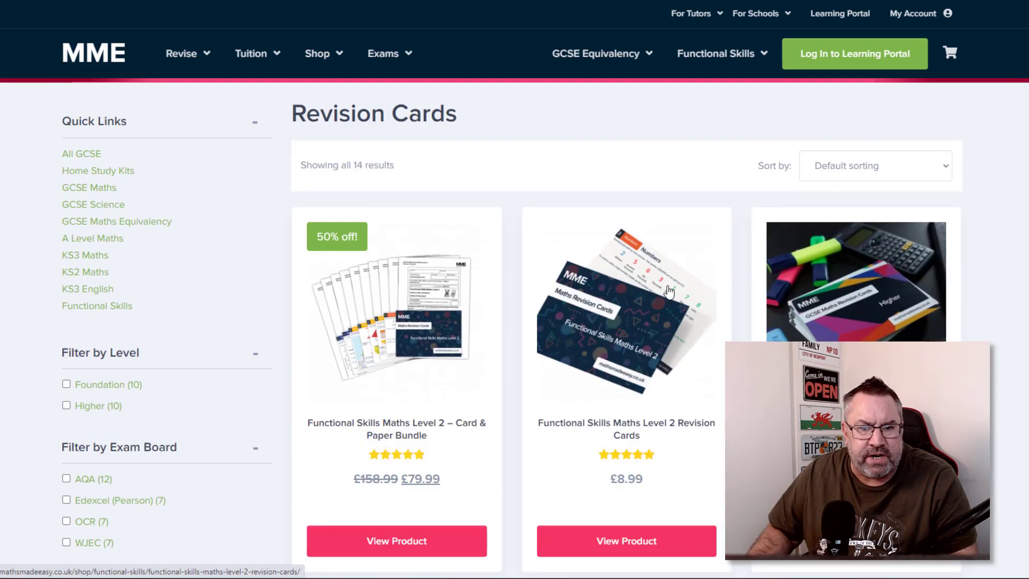
scroll(669, 292, "down", 5)
scroll(503, 332, "up", 4)
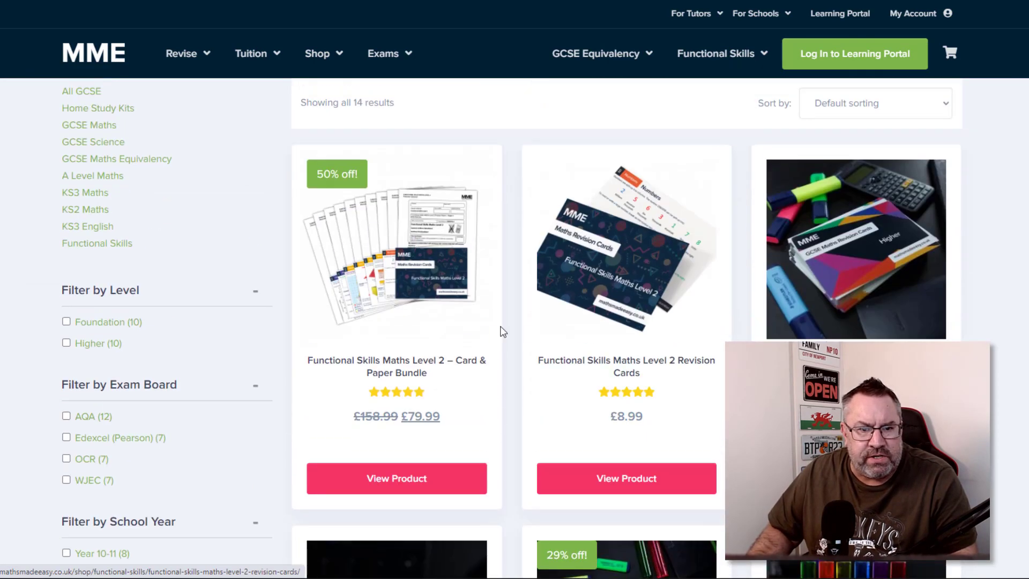
scroll(503, 331, "down", 2)
scroll(589, 376, "up", 3)
scroll(693, 409, "down", 1)
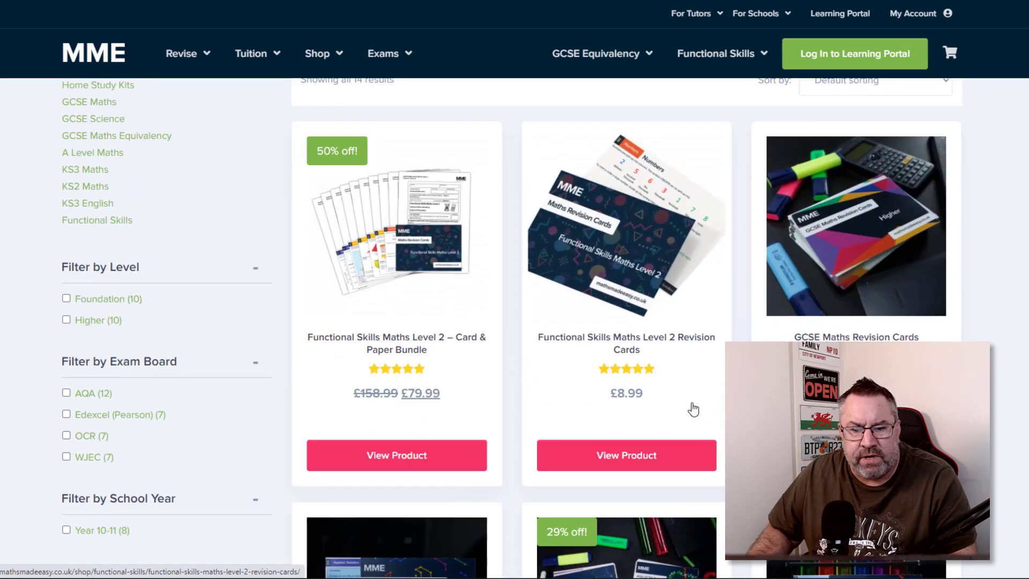
scroll(693, 409, "down", 1)
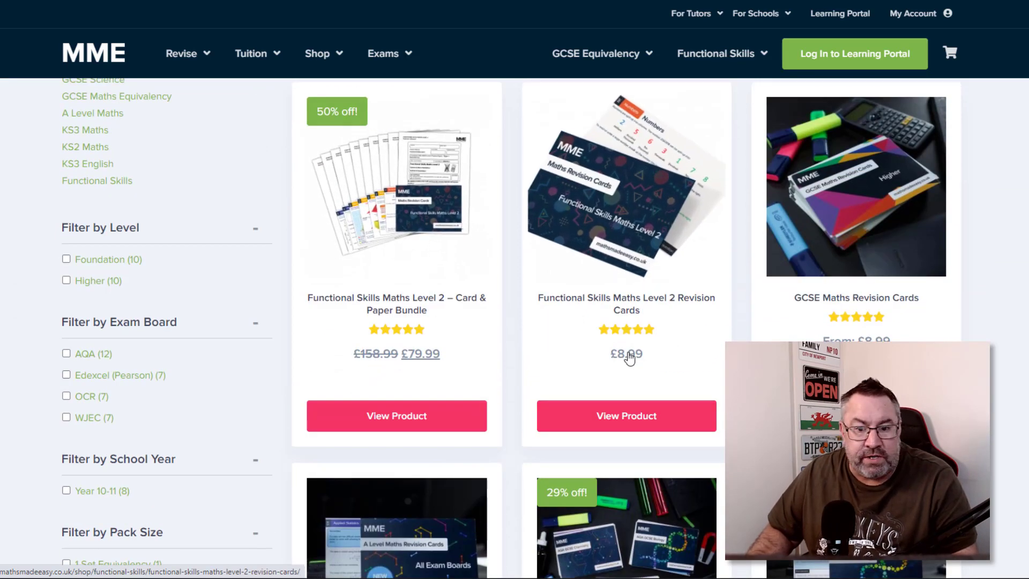
scroll(627, 209, "up", 3)
scroll(858, 375, "down", 3)
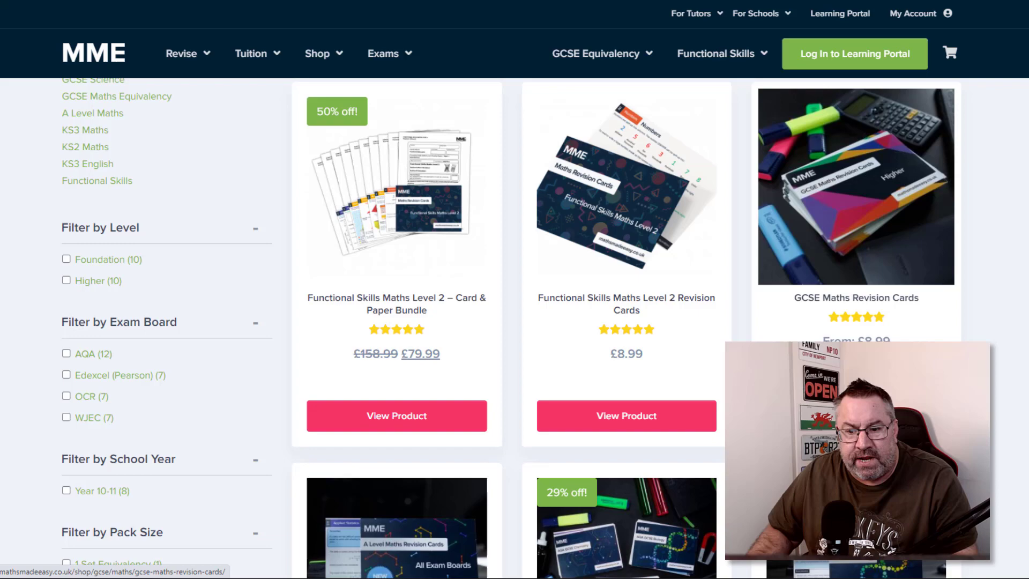
scroll(935, 290, "down", 4)
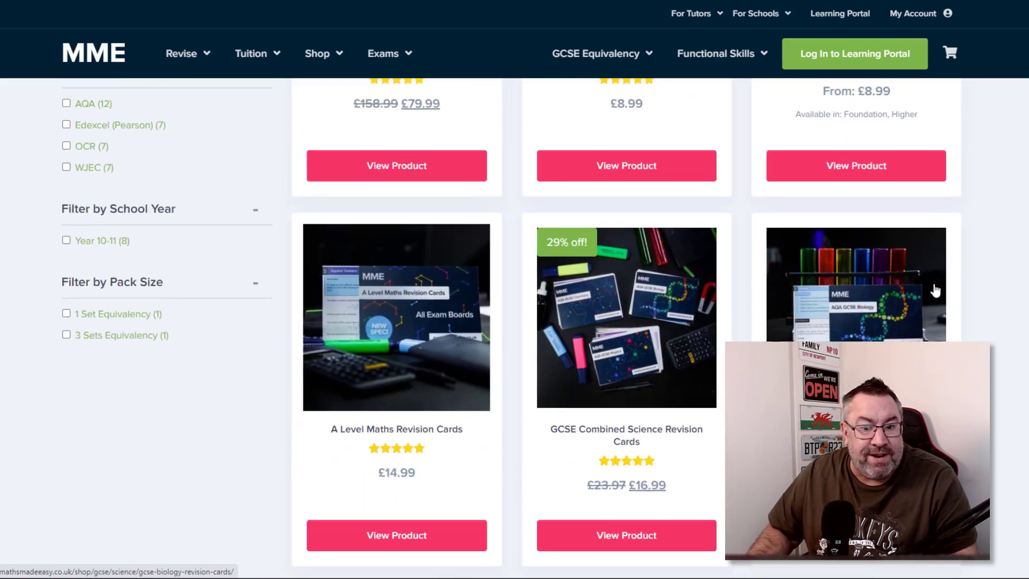
scroll(857, 306, "down", 2)
- Check the promotional banner above the Revision Cards listing and look over the first products again
scroll(514, 225, "up", 8)
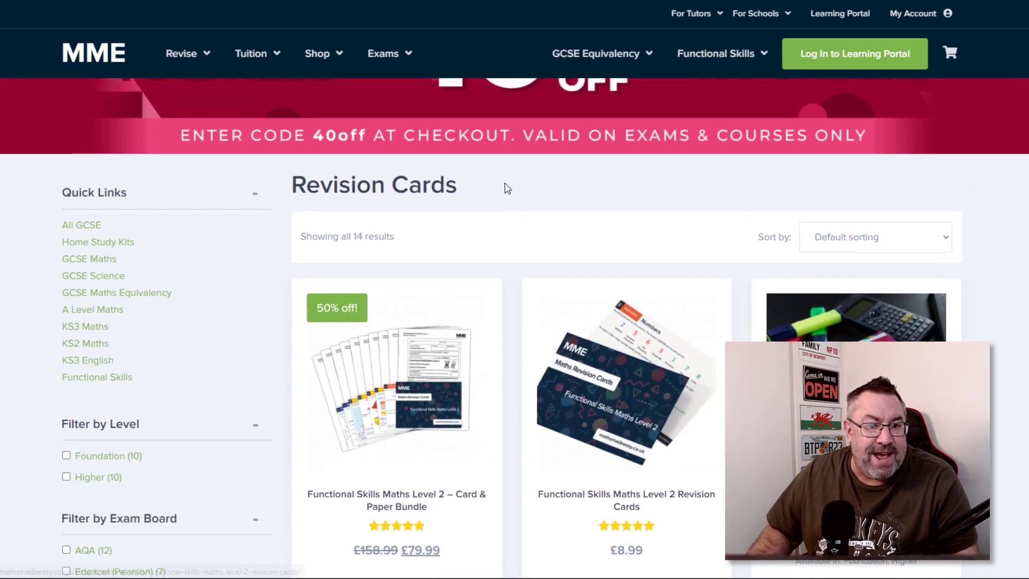
scroll(507, 189, "up", 3)
mouse_move(264, 96)
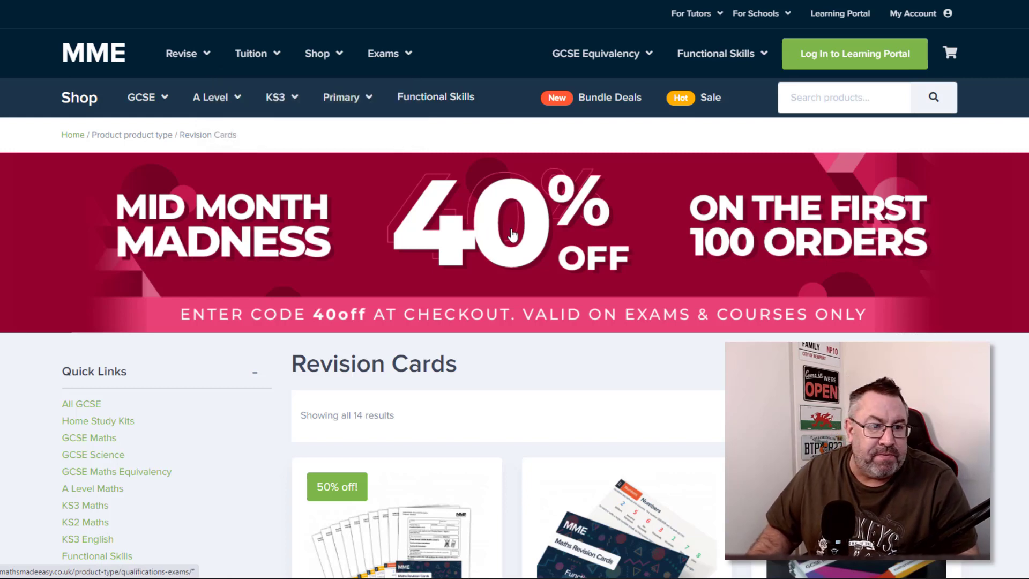
scroll(510, 234, "down", 2)
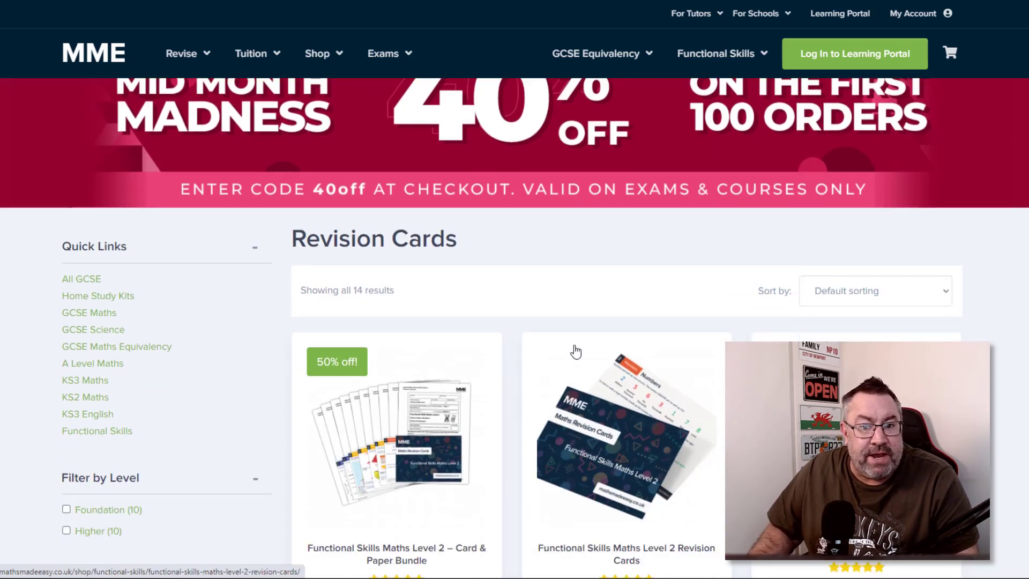
scroll(577, 351, "down", 4)
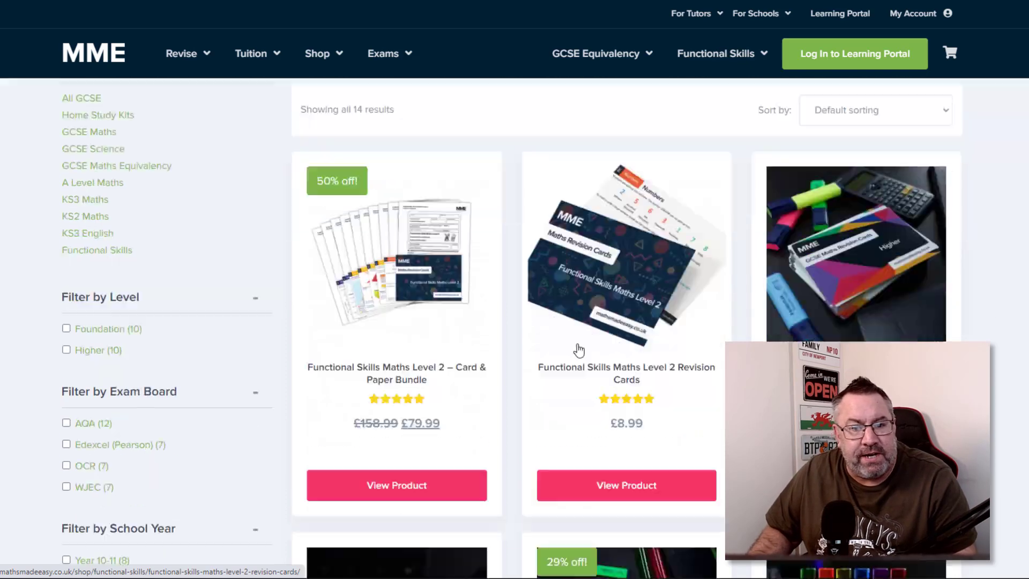
scroll(631, 315, "up", 6)
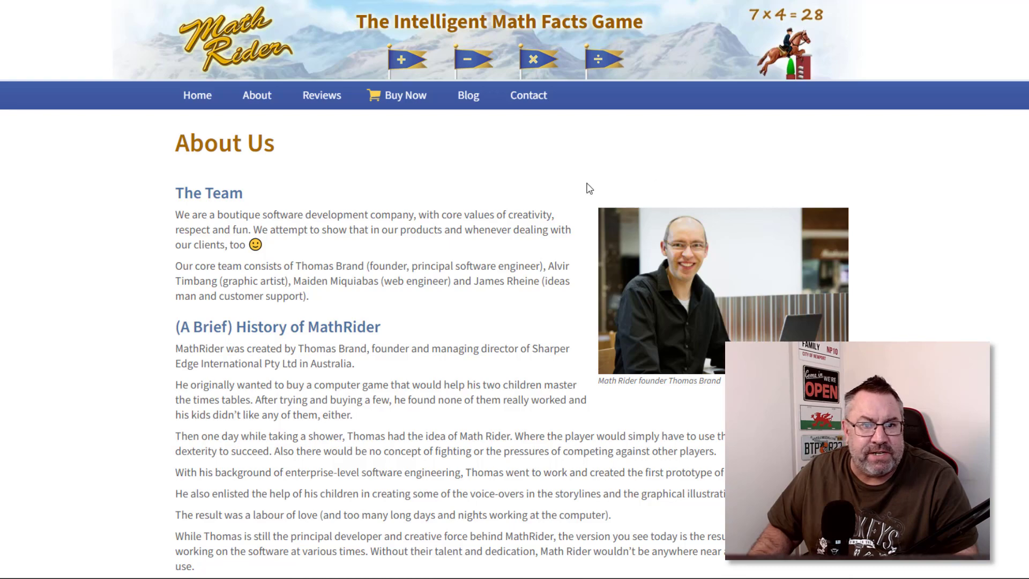
- Read through Math Rider's About Us page, including its team, history, illustrations and customer testimonial
scroll(566, 274, "down", 5)
scroll(556, 289, "up", 5)
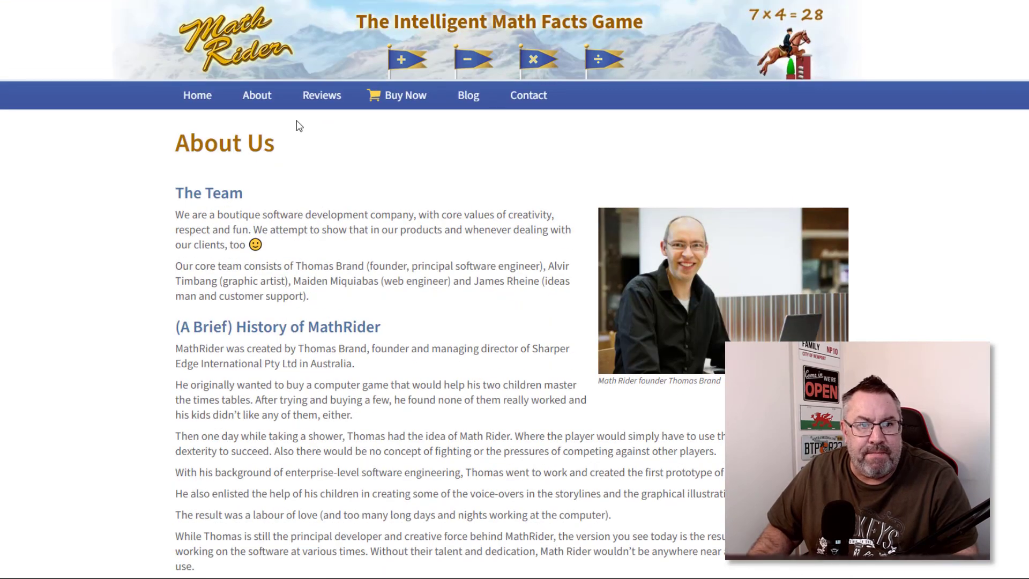
scroll(874, 278, "down", 6)
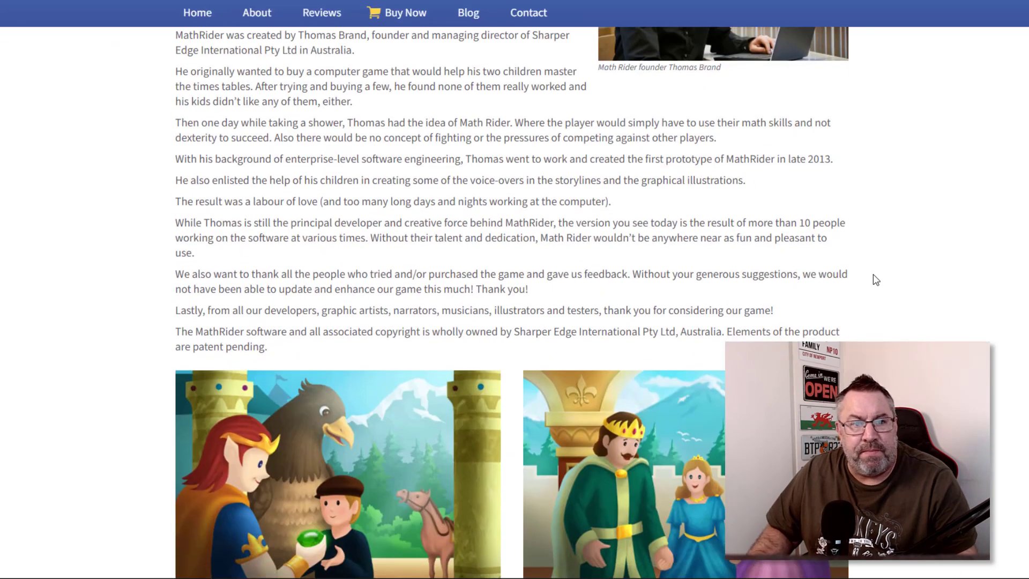
scroll(876, 279, "down", 13)
scroll(876, 279, "up", 8)
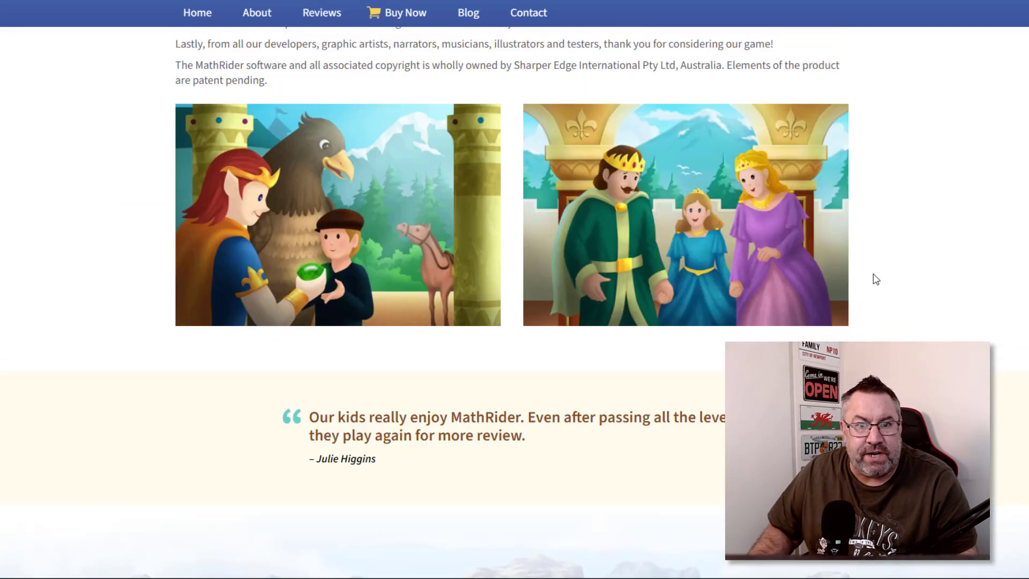
scroll(876, 280, "up", 11)
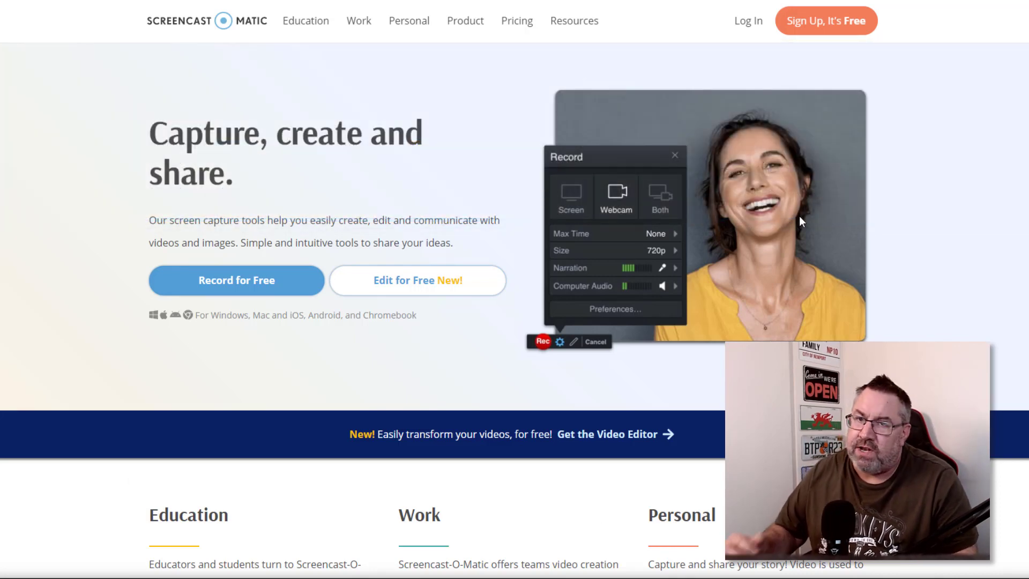
- Switch to the Miro board and handwrite an algebra equation beginning x² + x³ = 4 with the black pen beside the sticky note
mouse_move(560, 25)
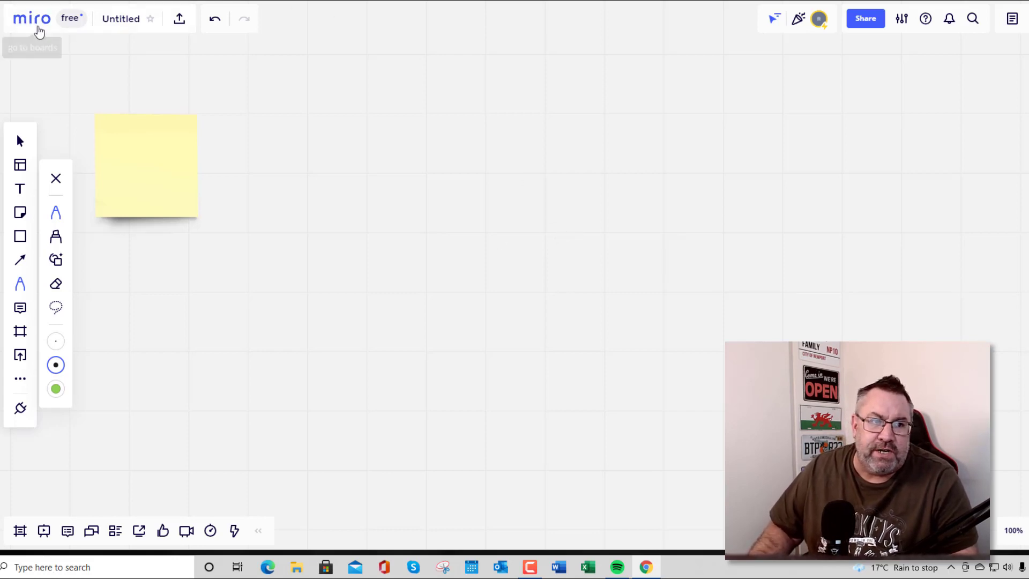
key("shift+e")
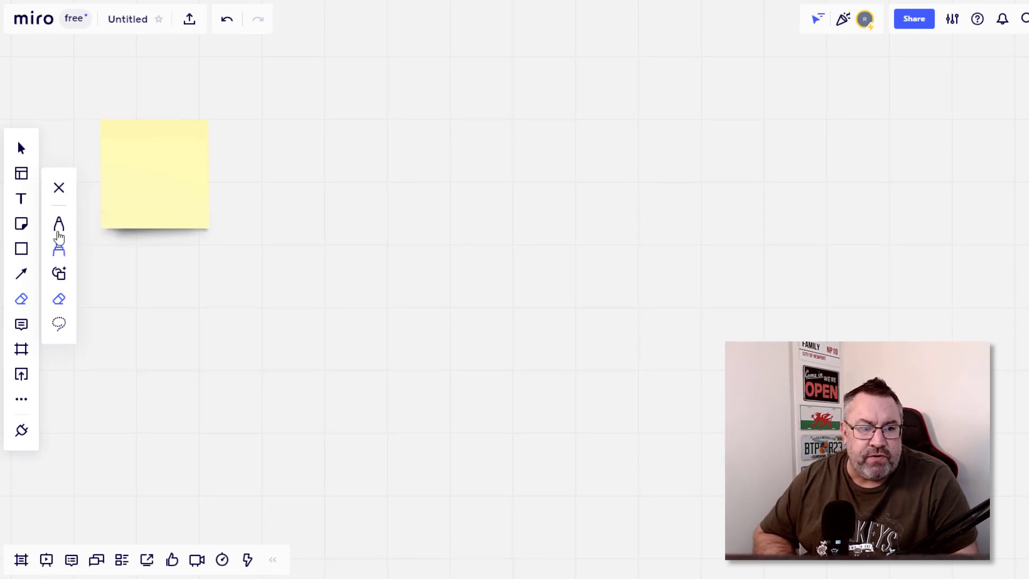
left_click(62, 234)
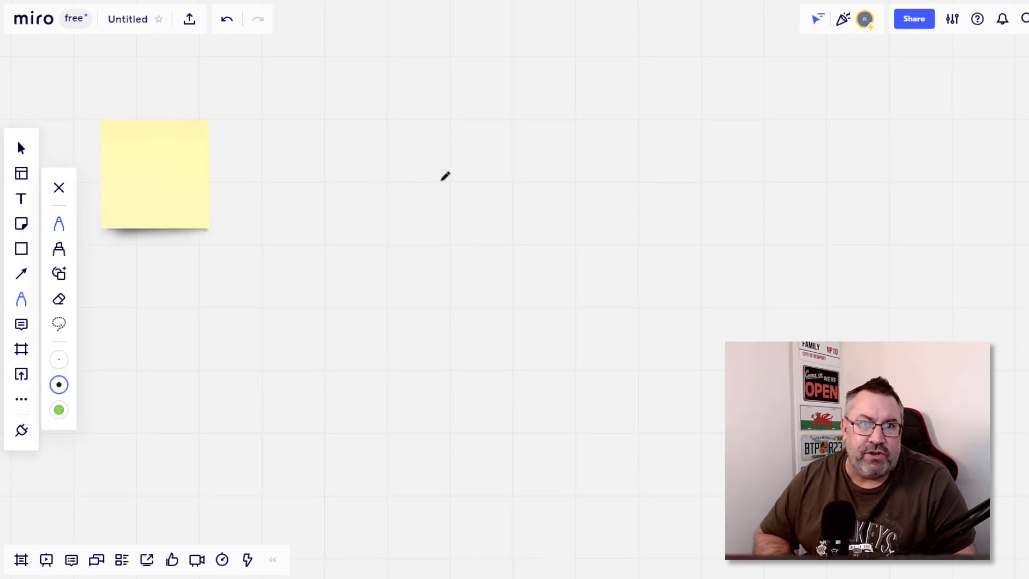
left_click_drag(411, 154, 477, 219)
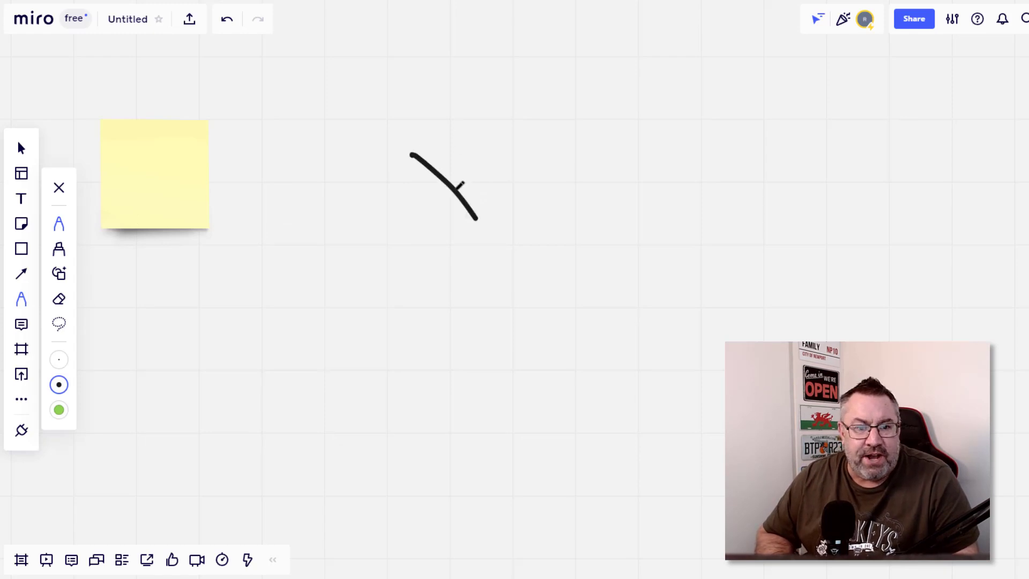
mouse_move(450, 155)
left_mouse_down()
mouse_move(435, 215)
mouse_move(575, 177)
mouse_move(546, 216)
left_mouse_up()
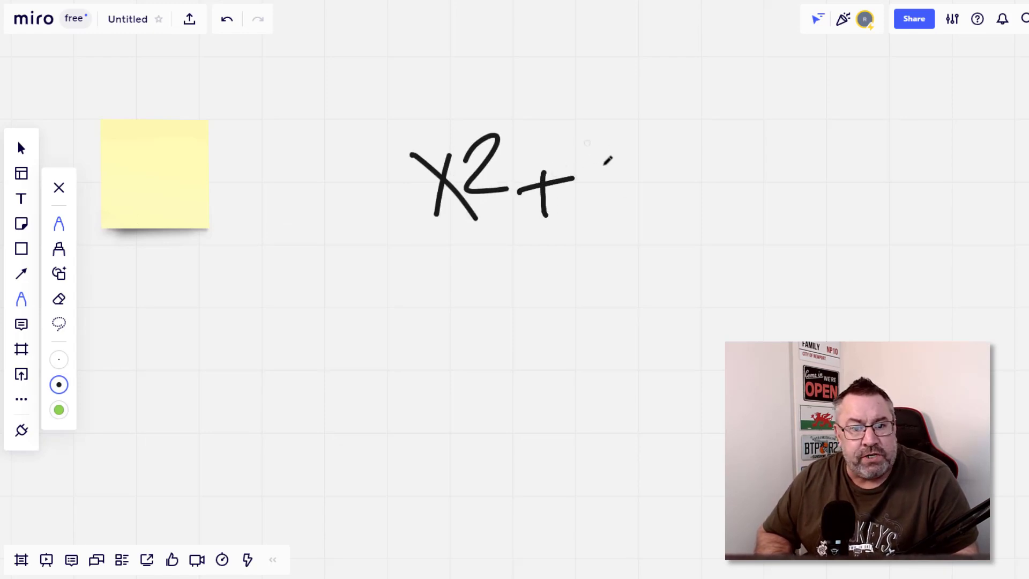
left_click_drag(583, 141, 632, 199)
left_click_drag(622, 154, 589, 208)
left_click_drag(638, 137, 654, 172)
left_click_drag(707, 193, 743, 187)
left_click_drag(713, 219, 739, 207)
left_click_drag(793, 151, 817, 199)
left_click_drag(792, 177, 790, 232)
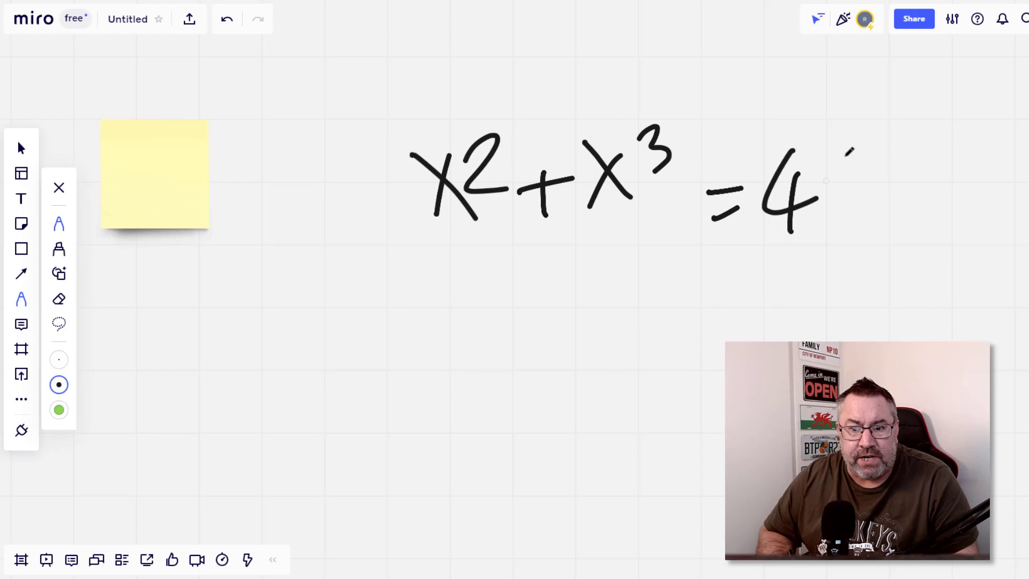
left_click_drag(835, 153, 847, 217)
left_click_drag(949, 145, 957, 160)
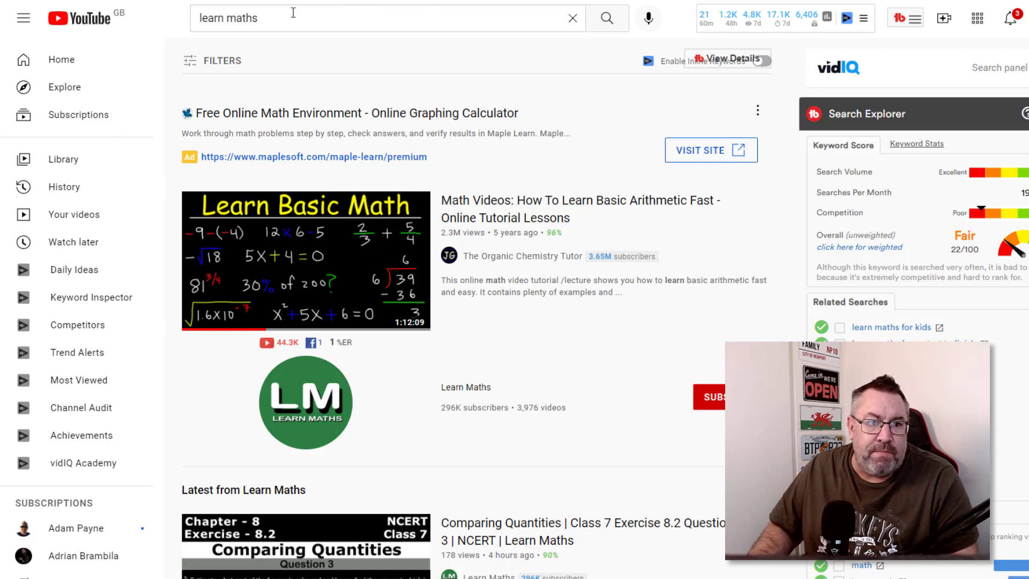
- Switch to YouTube's "learn maths" results and extend the query to "learn maths a" to list related search suggestions
left_click(291, 17)
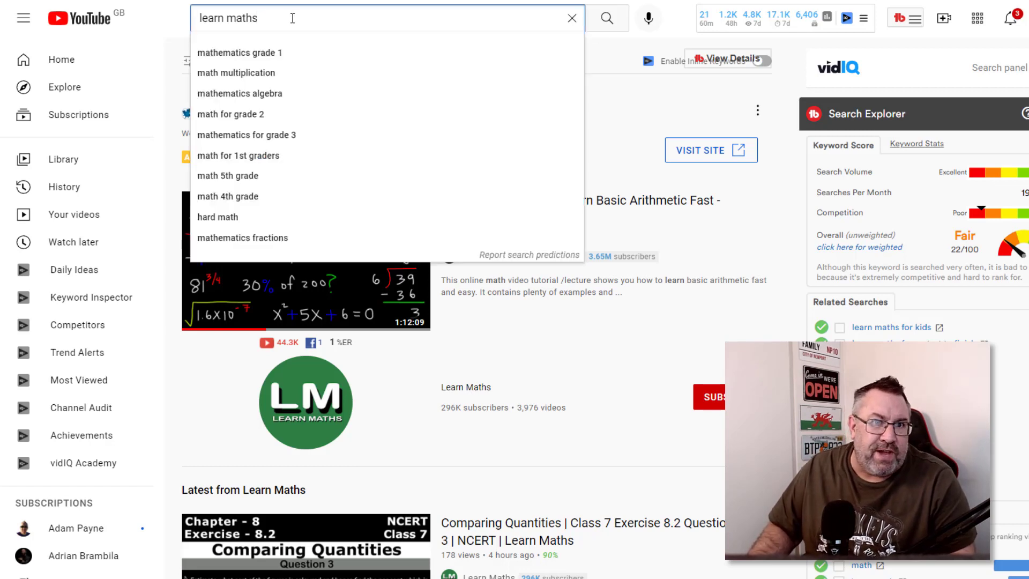
type("a")
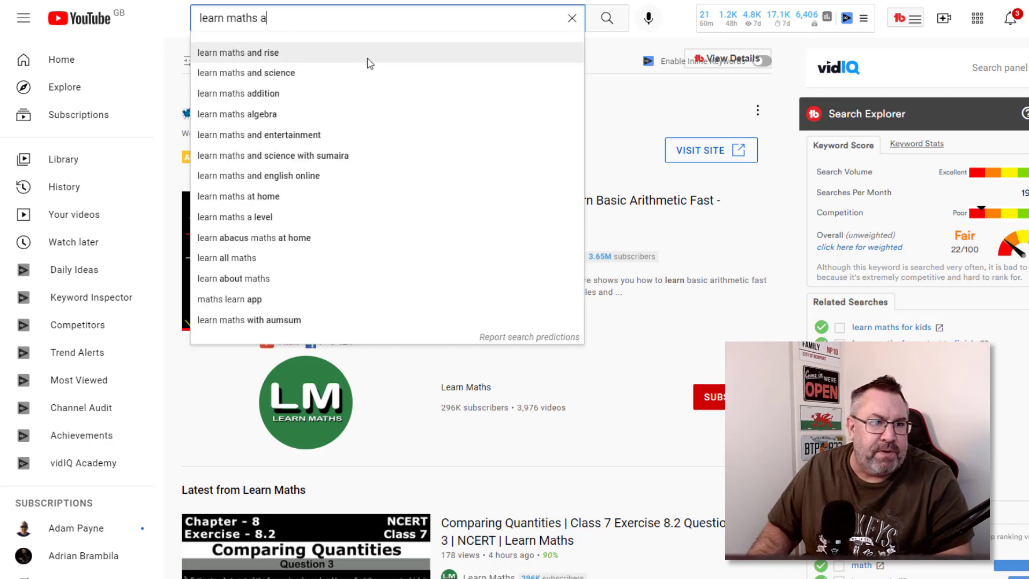